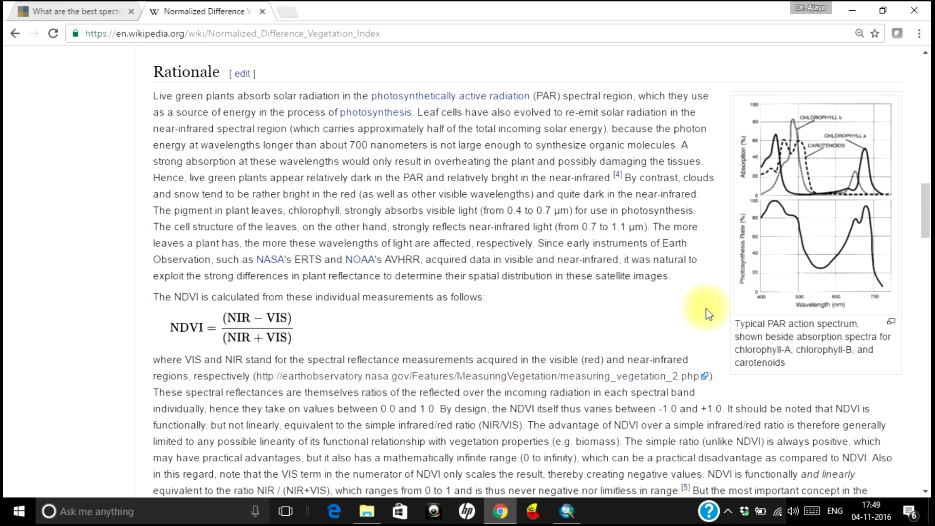
Examine the Landsat 7 ETM+ band table on the USGS page for the red and near-infrared band numbers.
click(68, 10)
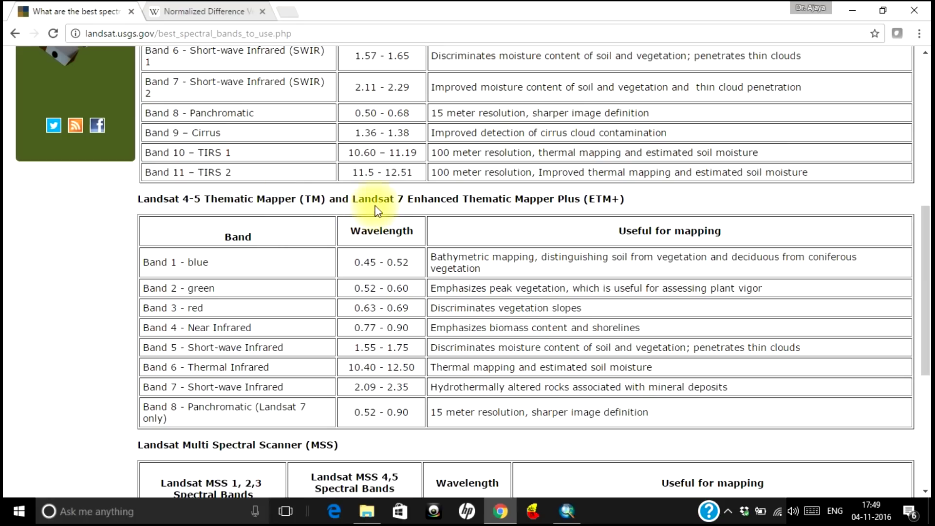
drag(364, 199, 385, 198)
click(392, 227)
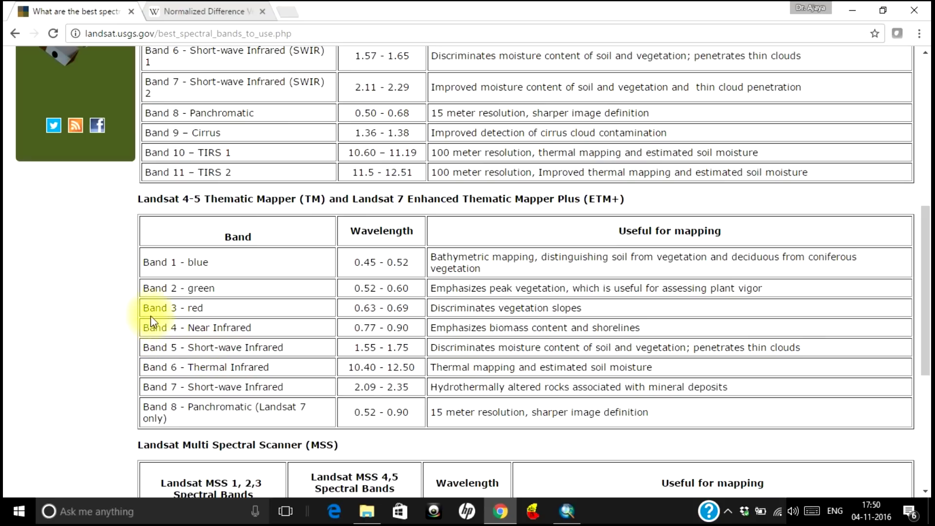
drag(188, 328, 236, 327)
drag(186, 307, 203, 308)
click(217, 343)
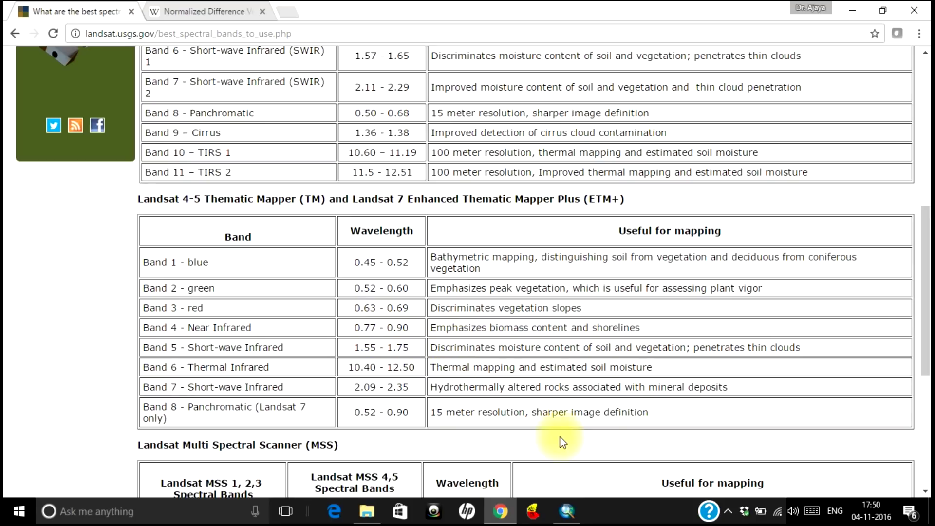
Switch to ArcMap and add layerstack.img from the 2002 folder to the map.
click(567, 510)
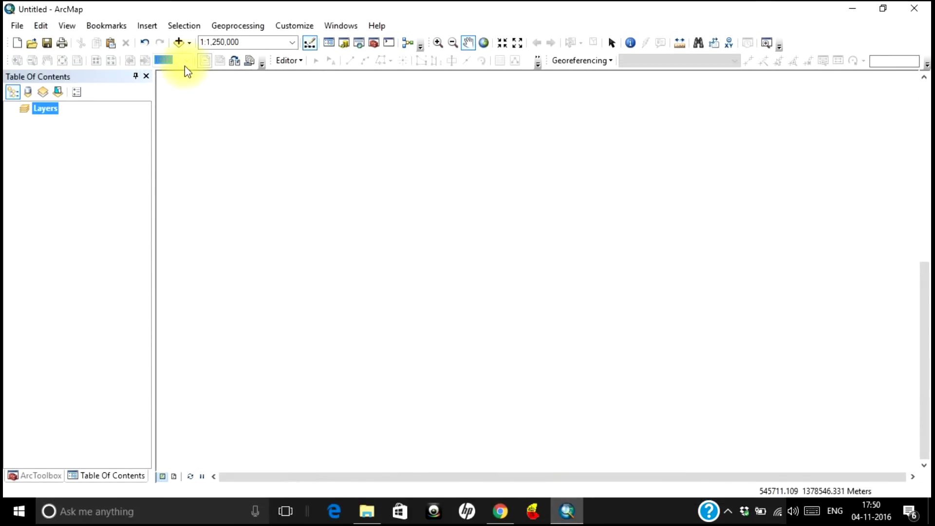
click(178, 43)
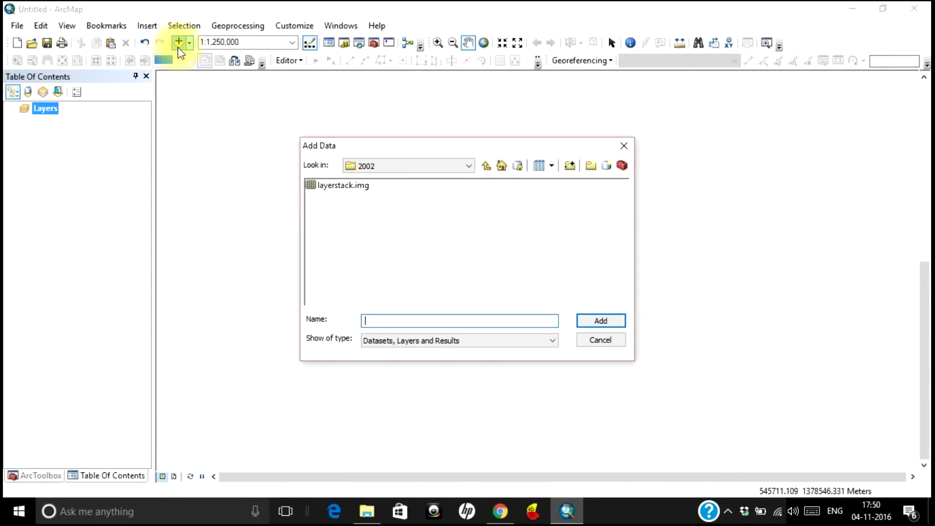
click(330, 185)
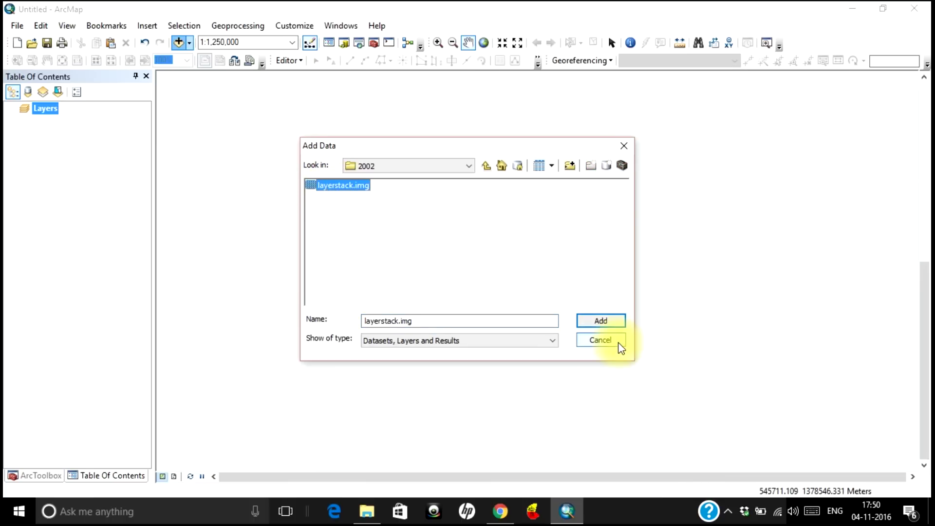
click(605, 319)
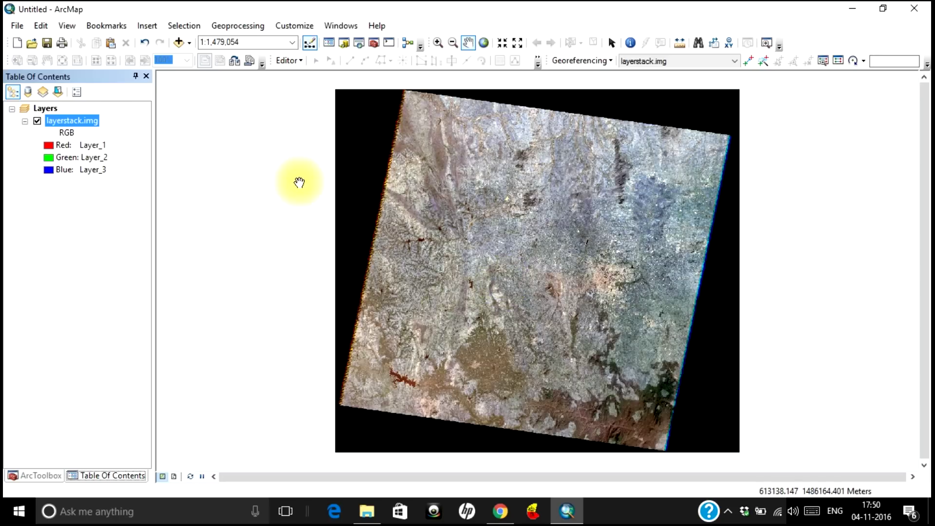
Set the layerstack.img RGB composite to Layer_4 for red, Layer_3 for green and Layer_2 for blue.
double_click(87, 121)
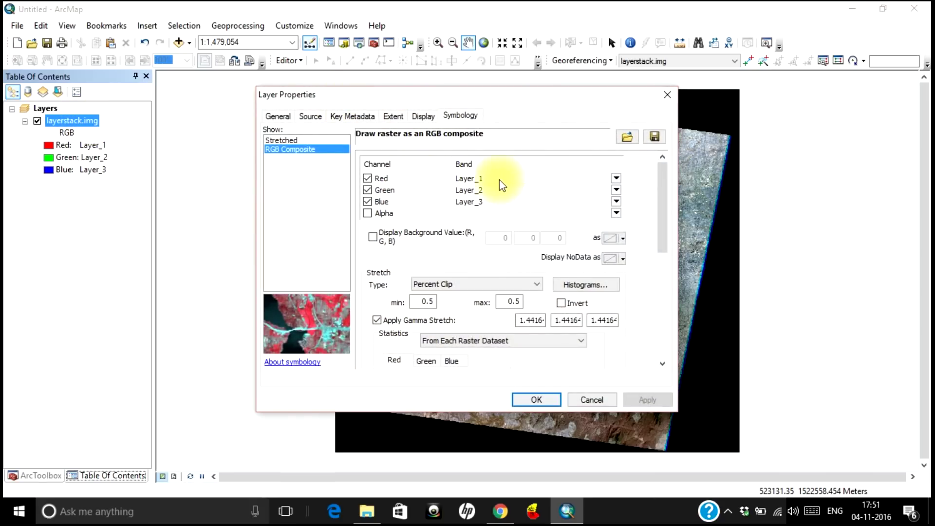
click(617, 180)
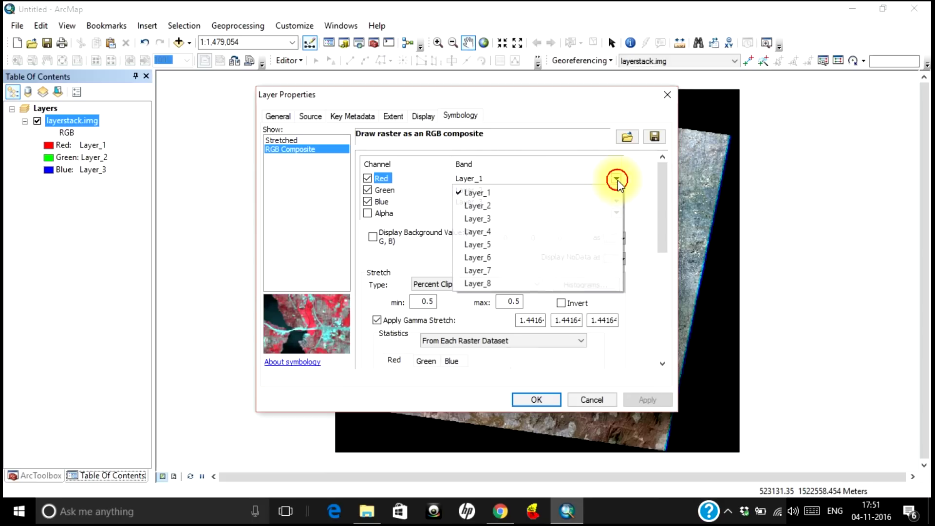
click(525, 236)
click(616, 190)
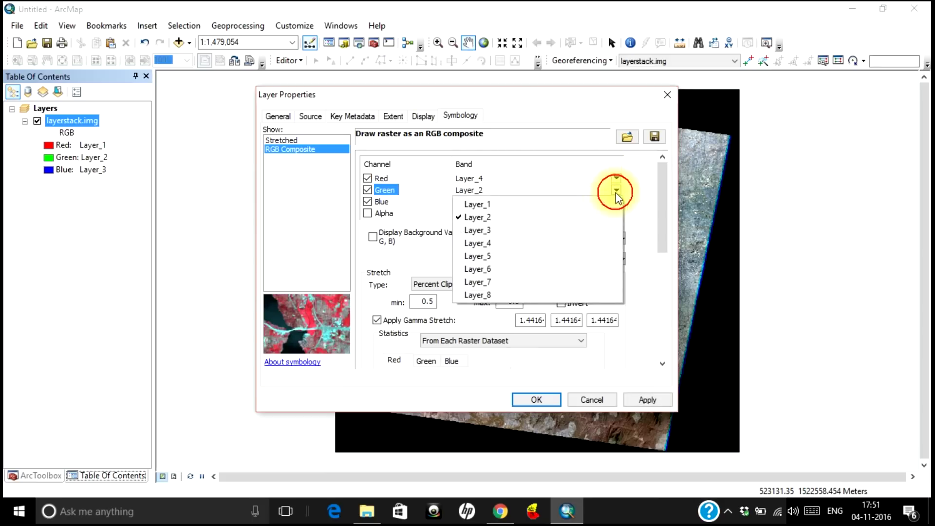
click(531, 234)
click(615, 203)
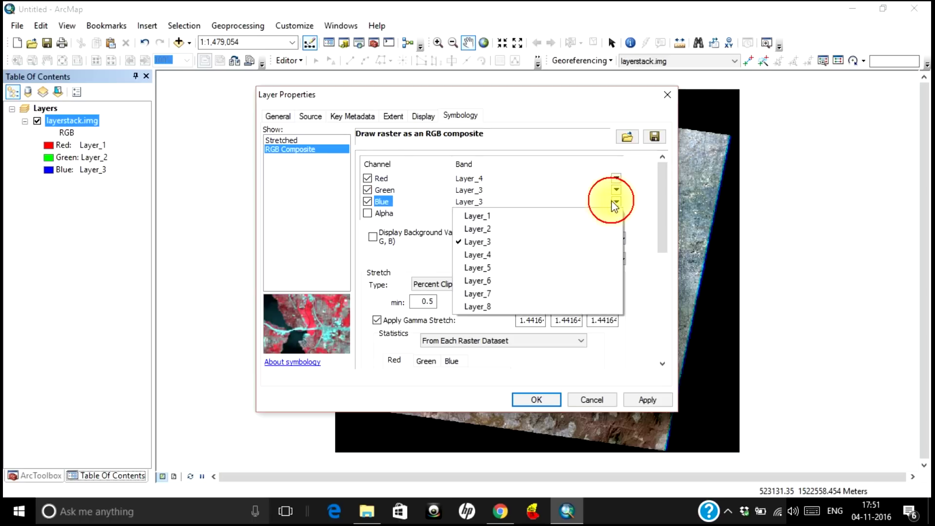
click(556, 228)
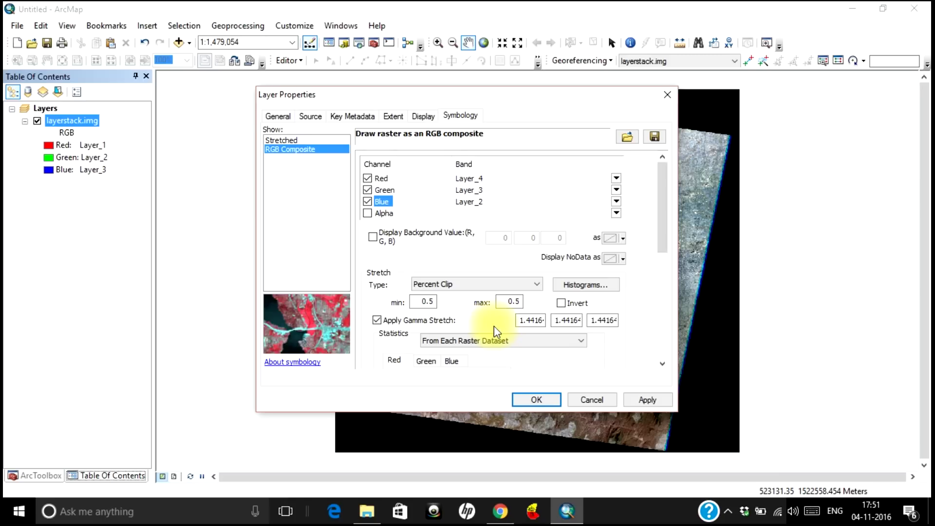
click(522, 397)
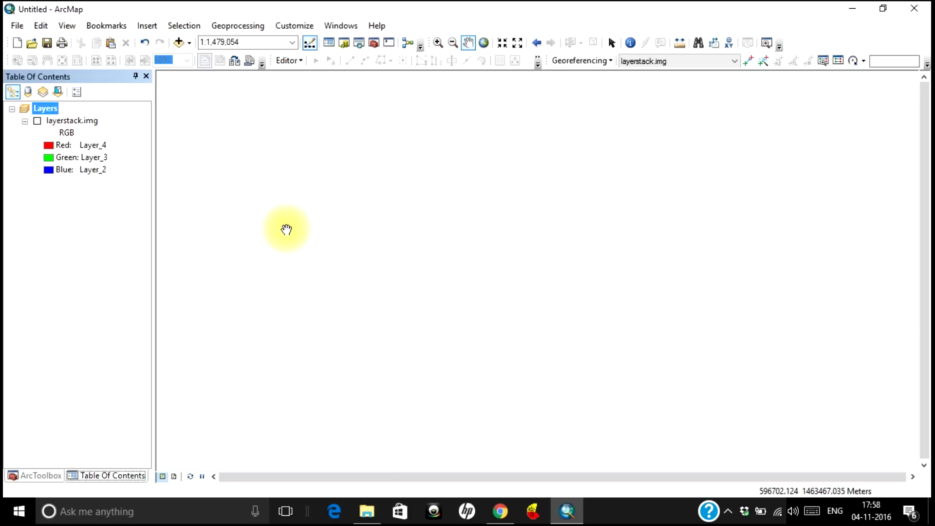
click(175, 42)
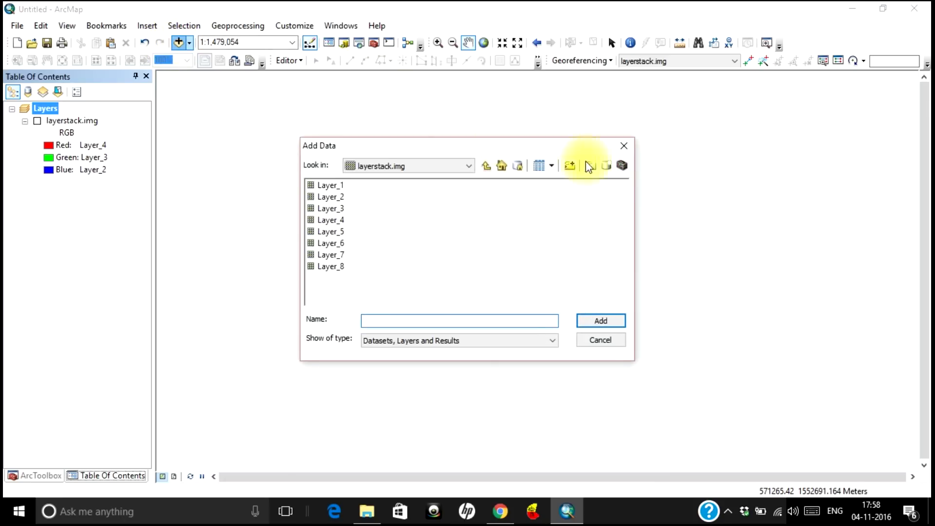
click(622, 146)
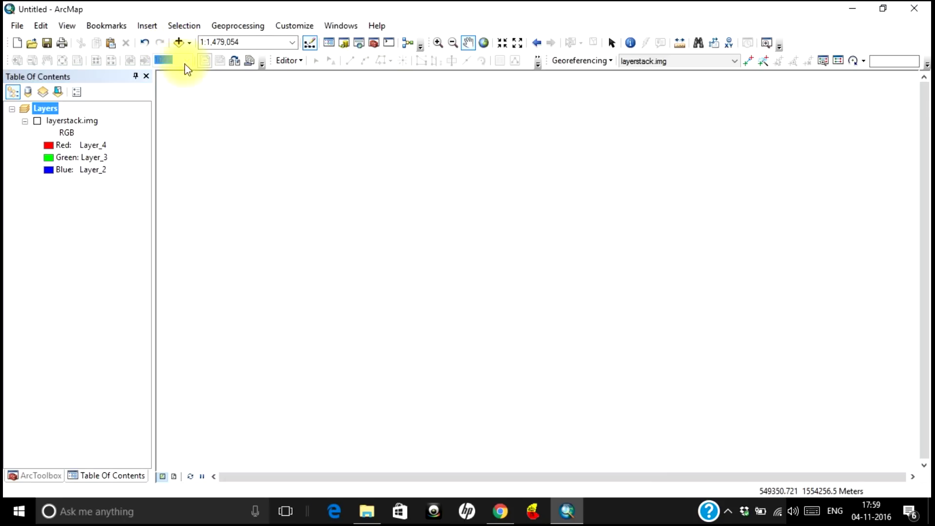
click(179, 42)
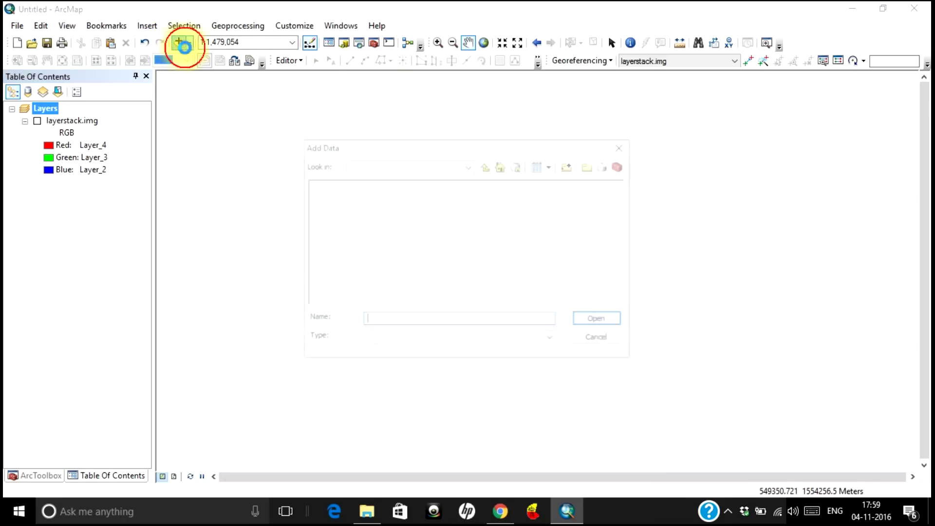
click(485, 168)
click(355, 185)
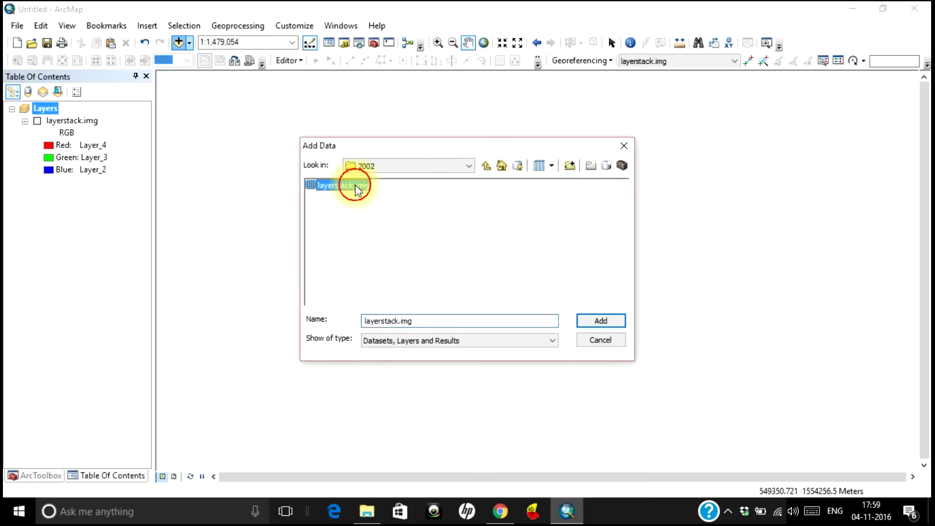
click(595, 336)
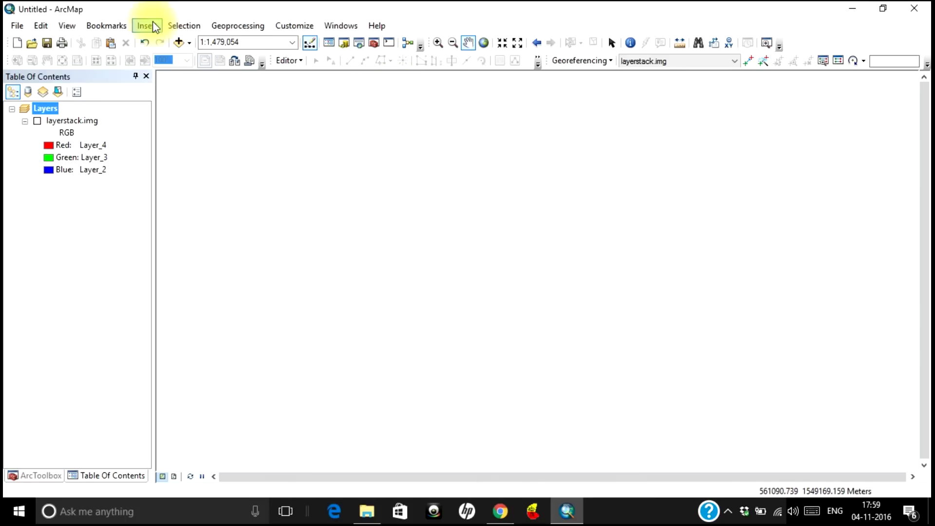
Add the individual bands Layer_4 and Layer_3 of layerstack.img to the map as separate layers.
click(178, 42)
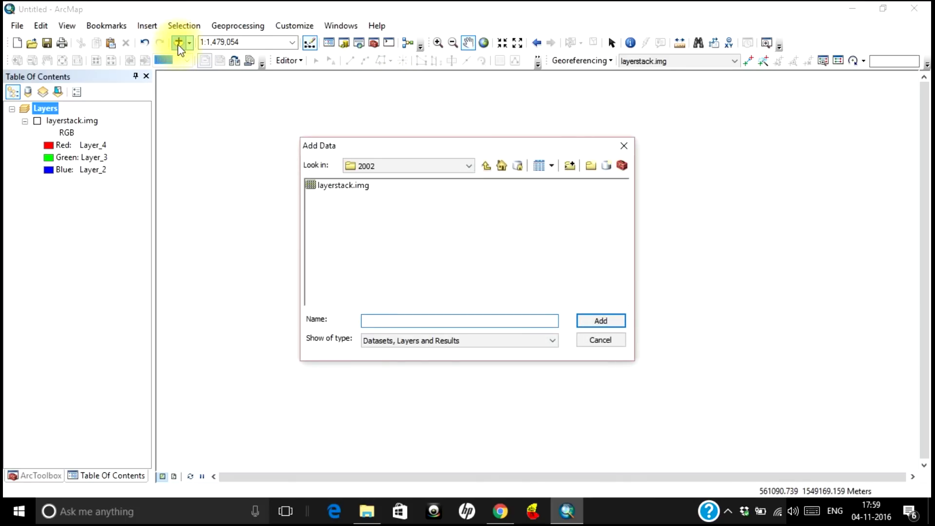
click(361, 188)
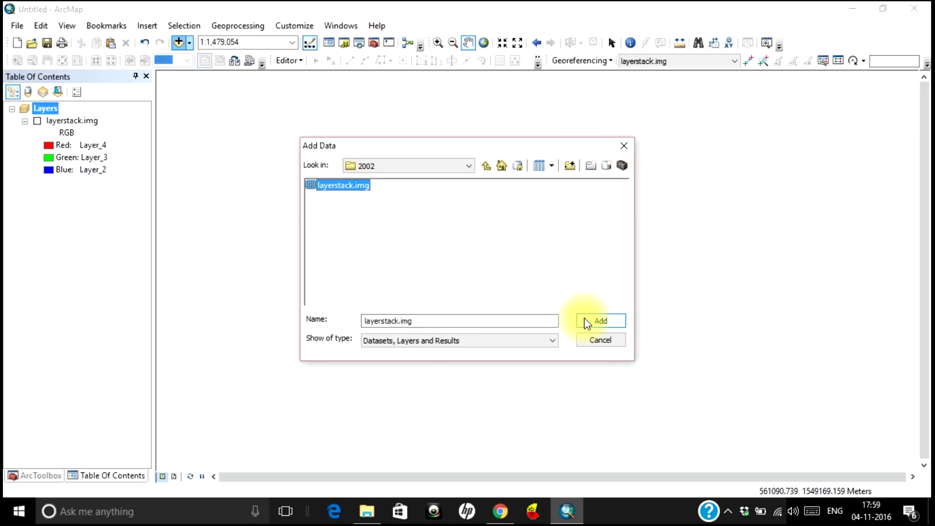
double_click(361, 189)
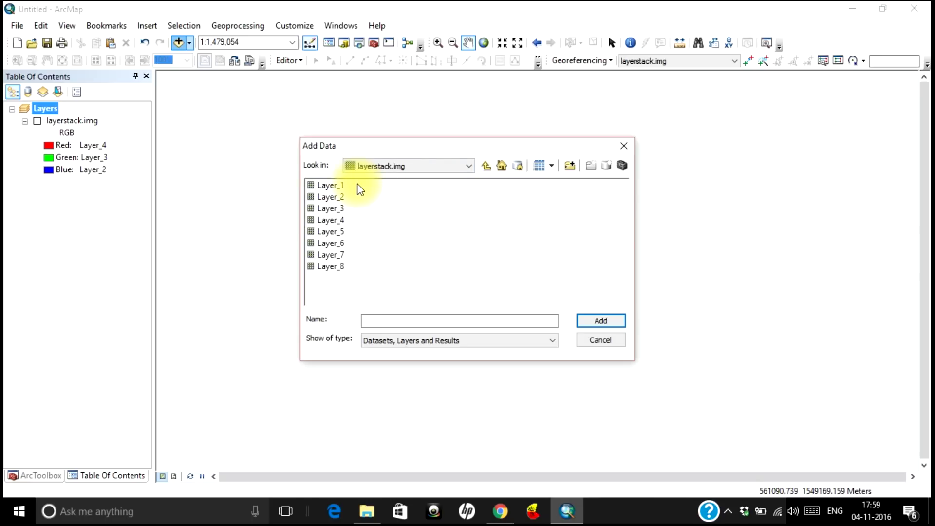
click(341, 219)
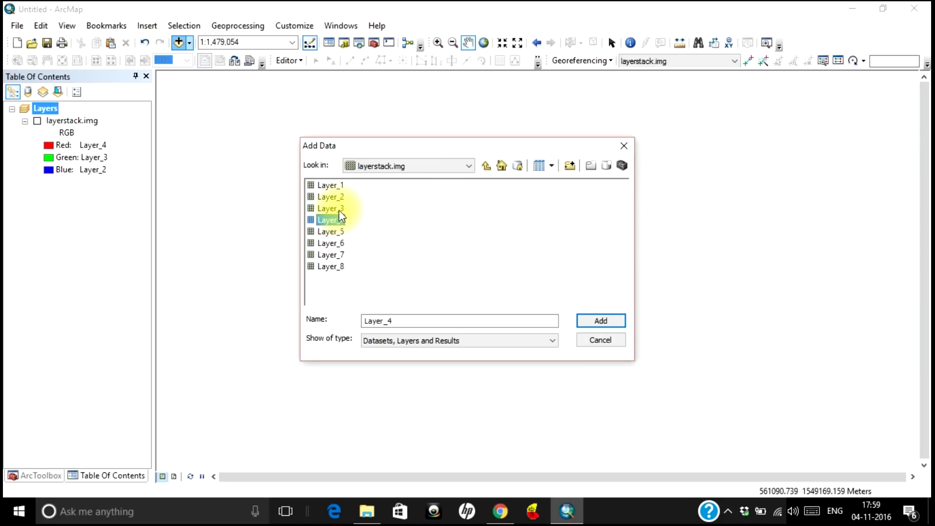
ctrl+click(340, 209)
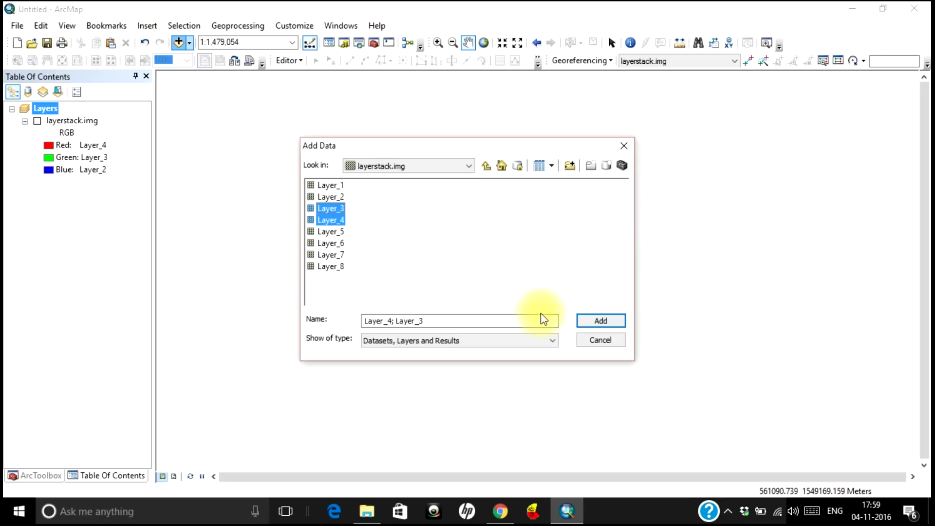
click(590, 321)
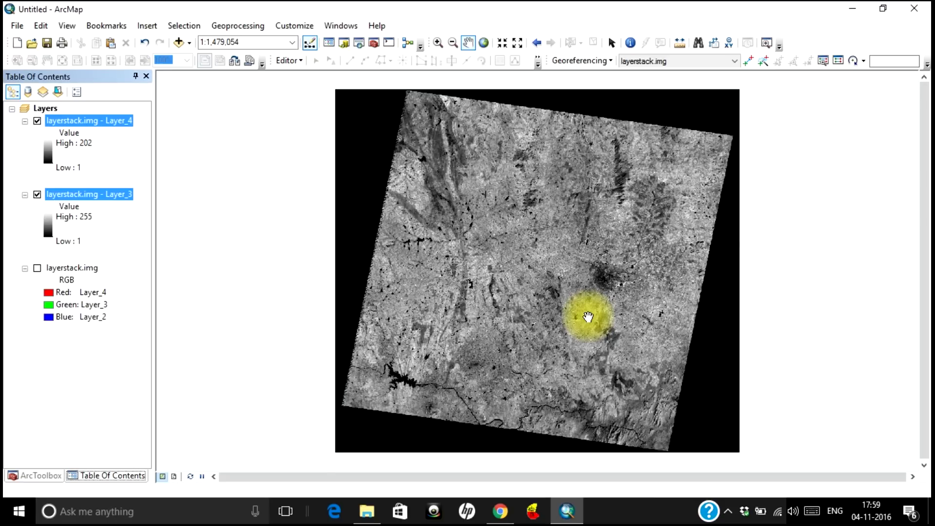
key(Left)
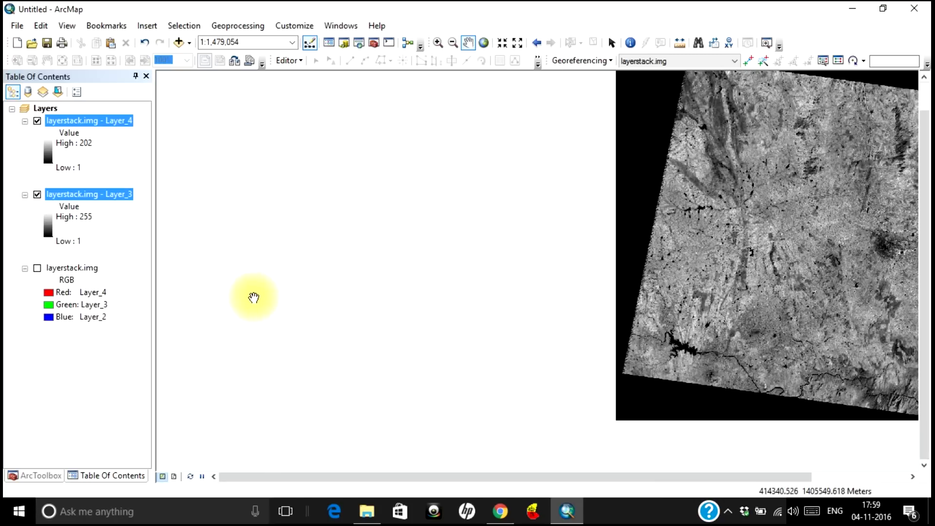
drag(772, 209, 494, 234)
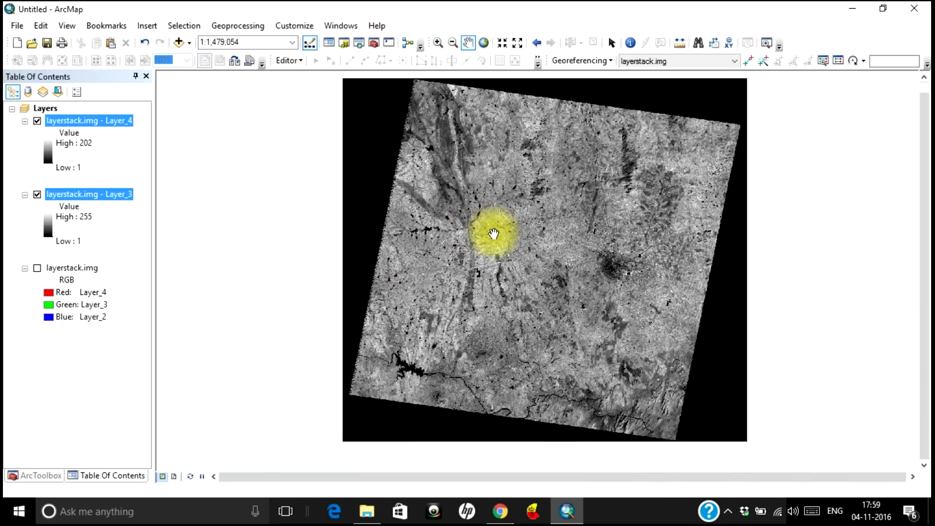
click(125, 201)
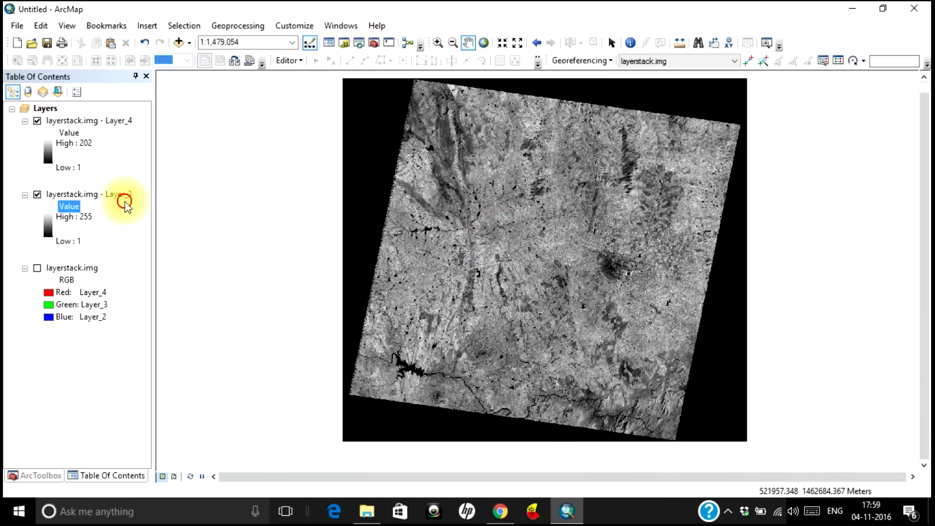
click(186, 221)
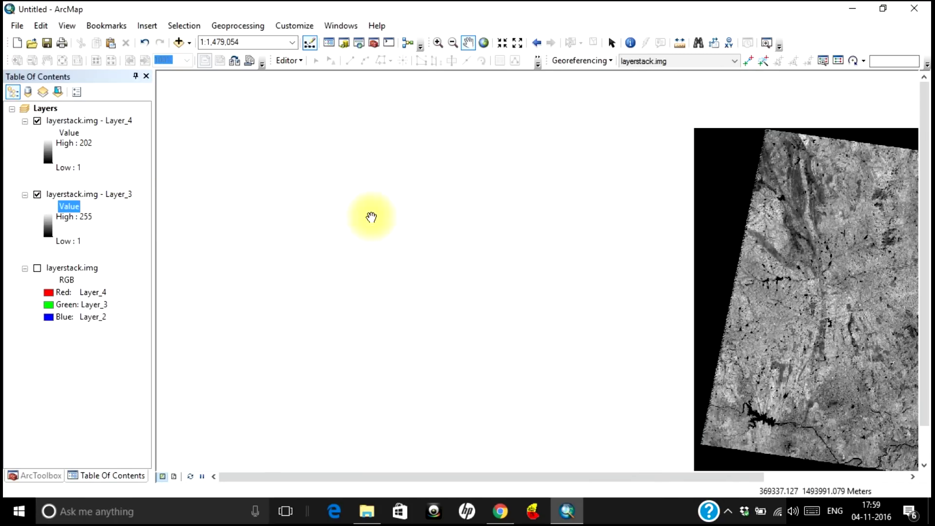
click(431, 283)
drag(431, 283, 305, 266)
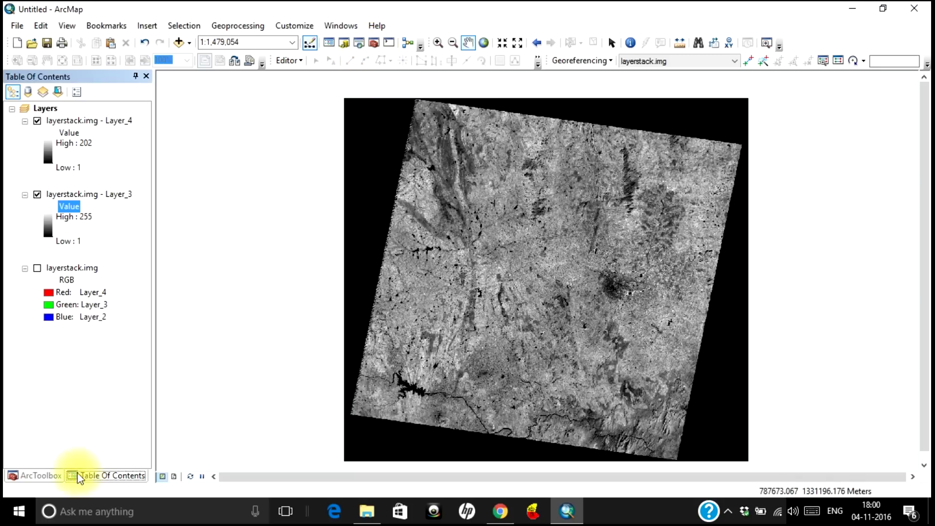
Open the Raster Calculator from the Map Algebra toolset of the Spatial Analyst Tools.
click(39, 476)
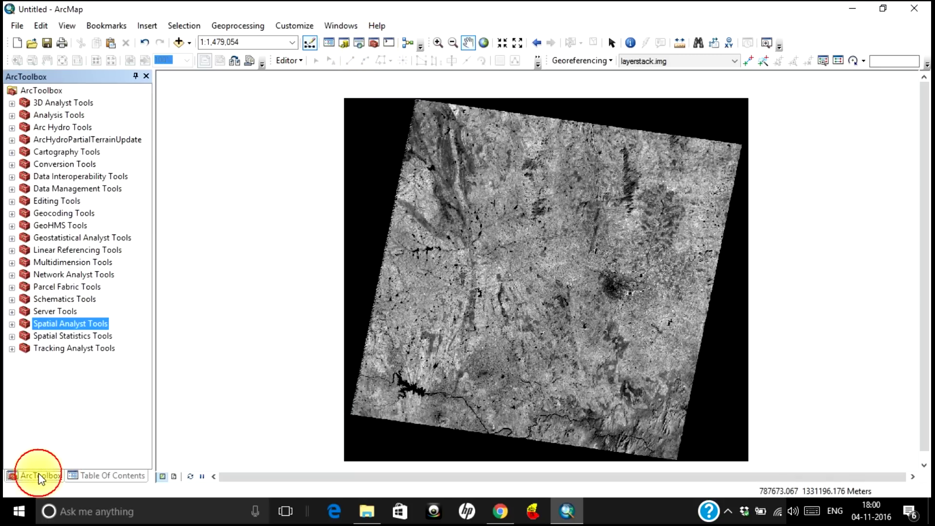
double_click(87, 323)
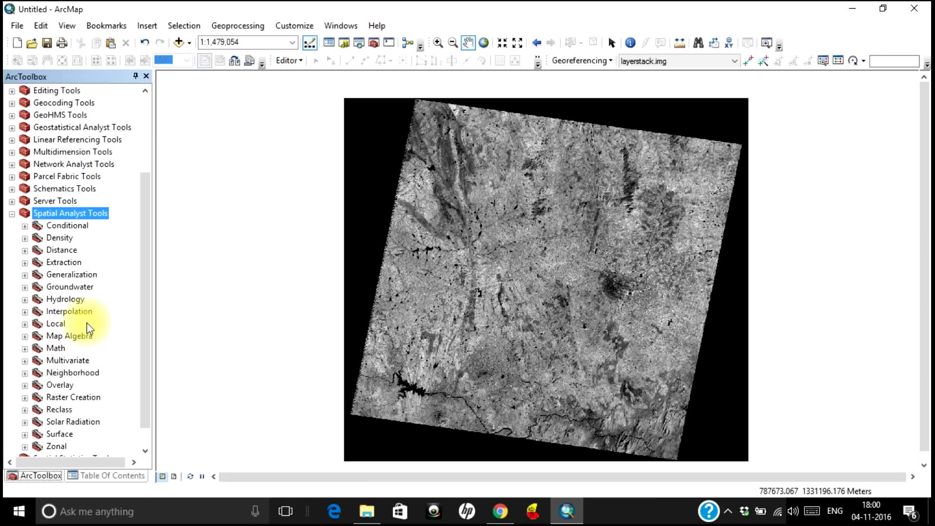
double_click(85, 338)
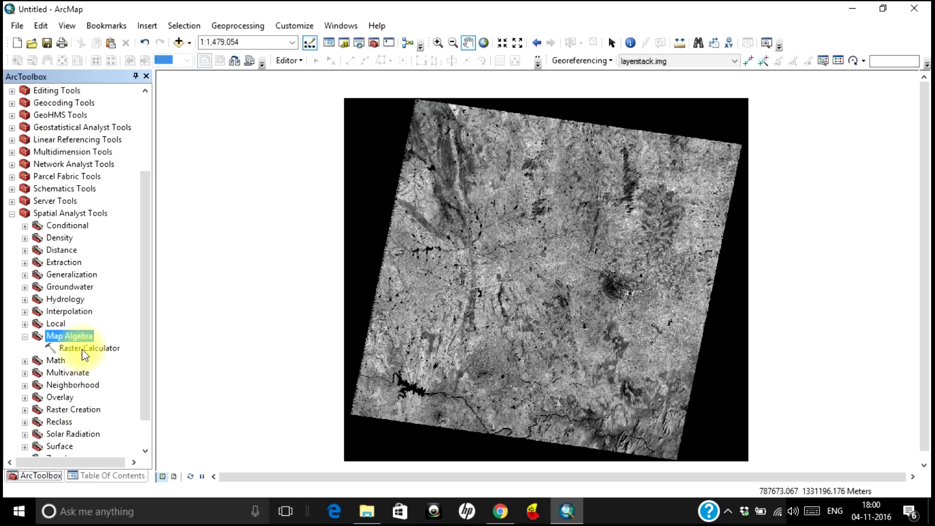
double_click(83, 349)
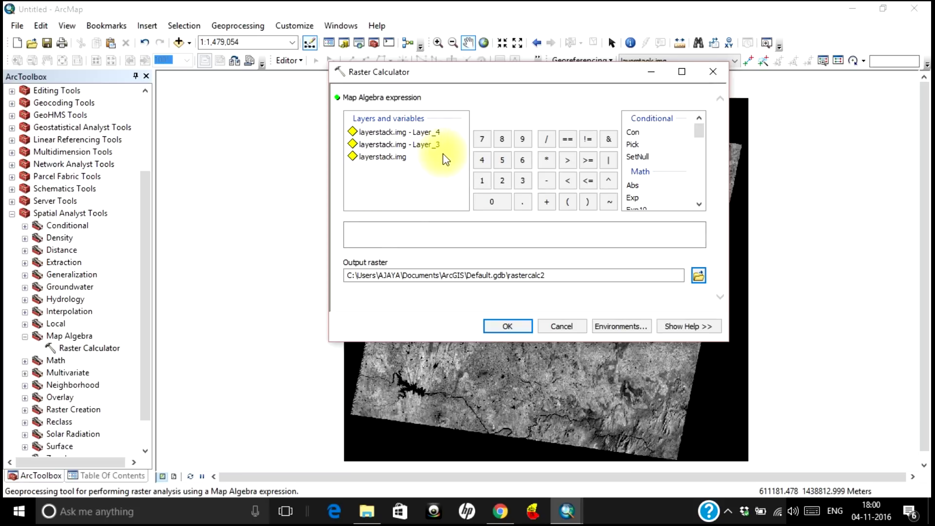
Switch to Chrome and review the NDVI formula in the Wikipedia article on the vegetation index.
click(498, 511)
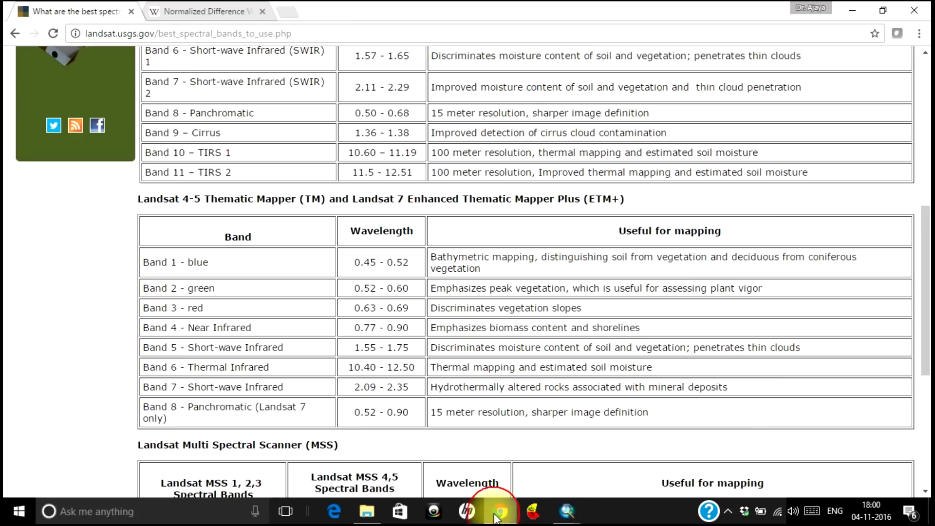
click(168, 10)
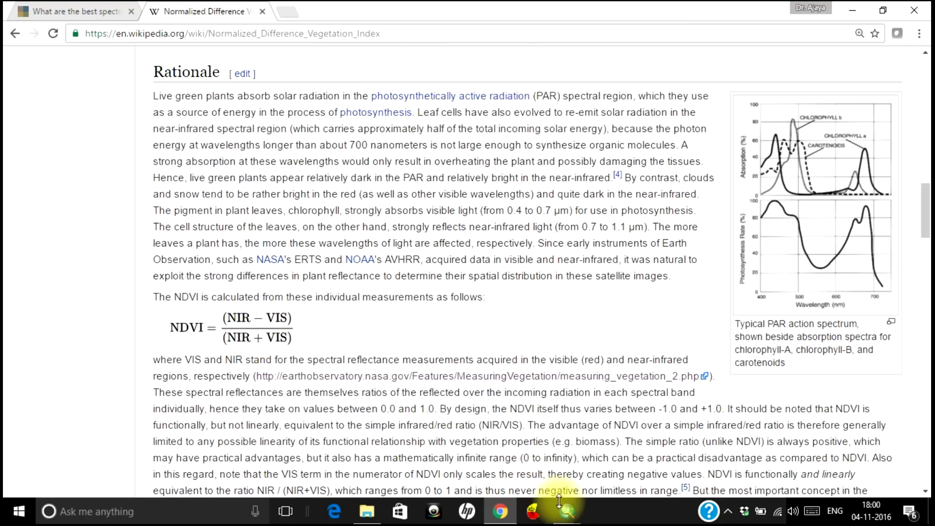
Switch back to ArcMap and start the Raster Calculator expression with the Float function, ready to receive its argument.
click(566, 511)
click(621, 478)
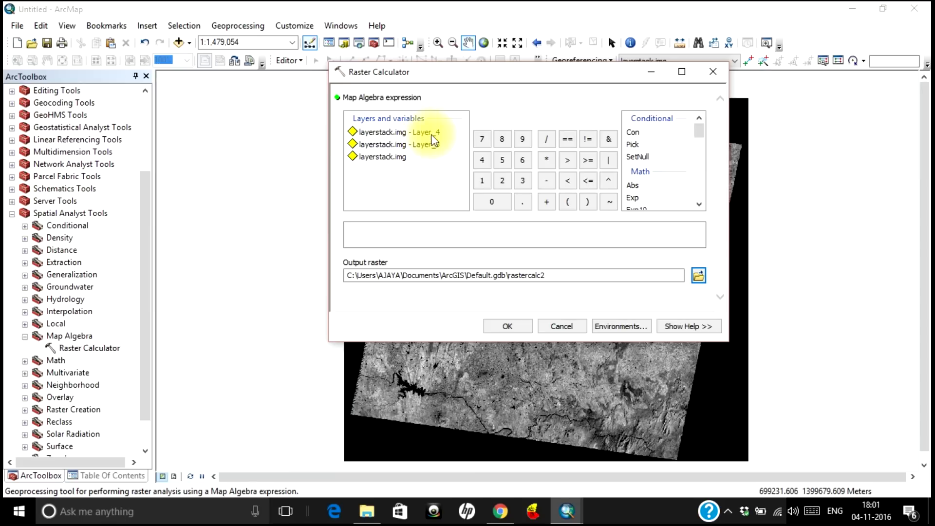
click(699, 207)
click(699, 205)
click(633, 188)
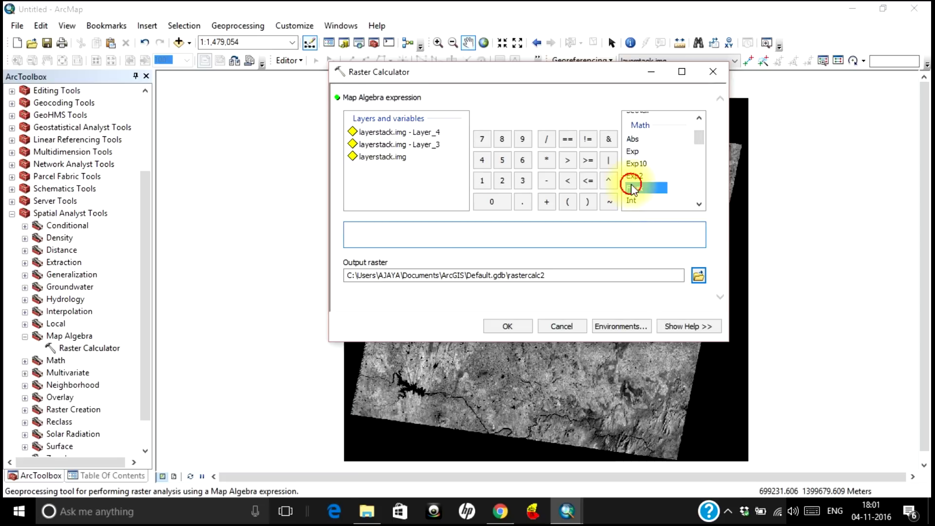
double_click(633, 188)
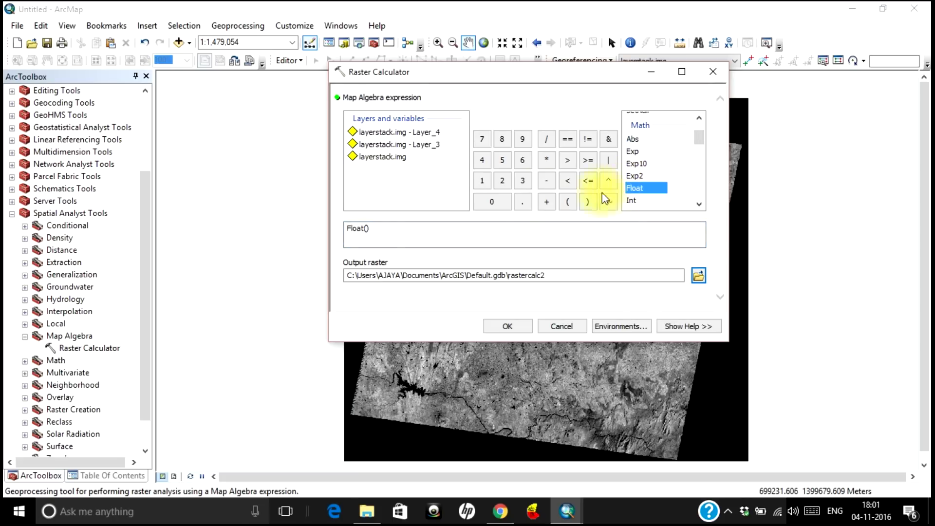
click(365, 227)
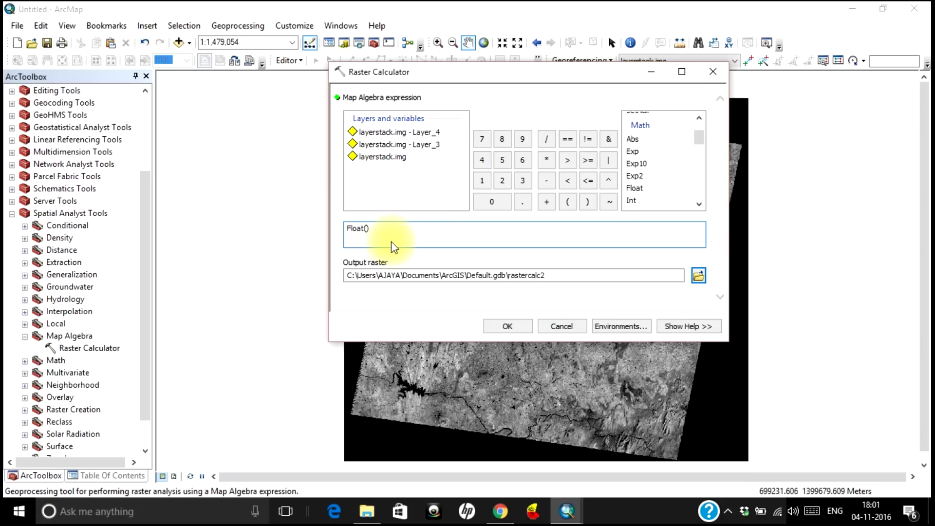
Enter "layerstack.img - Layer_4" minus "layerstack.img - Layer_3" inside Float and add a division operator after its closing bracket.
double_click(419, 135)
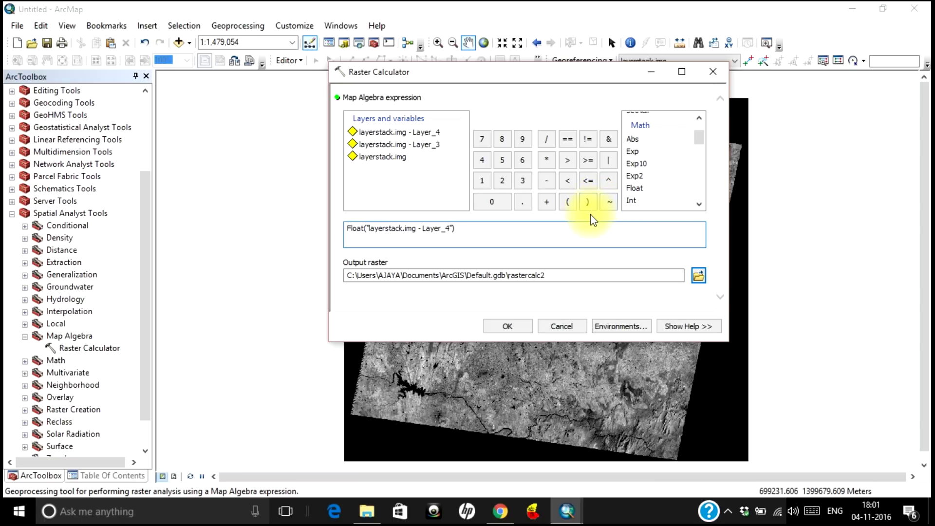
click(548, 181)
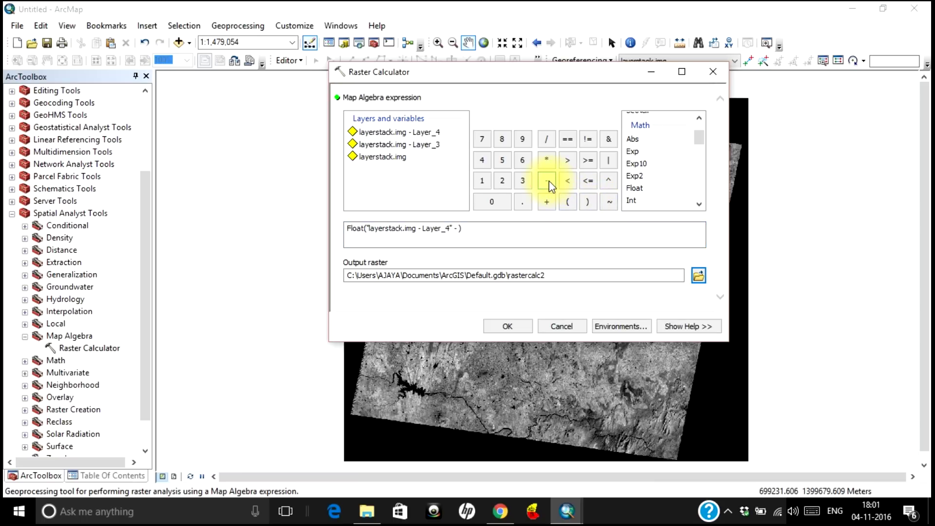
double_click(418, 145)
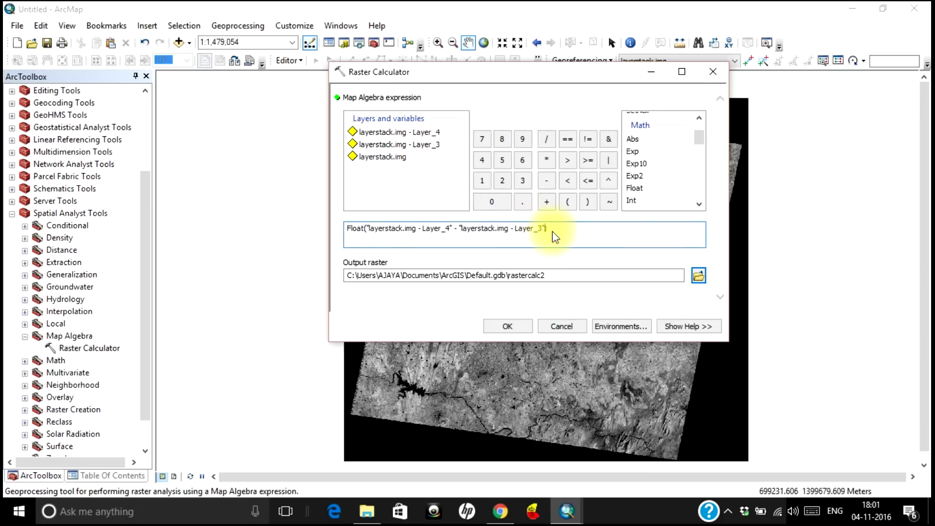
text())
click(547, 142)
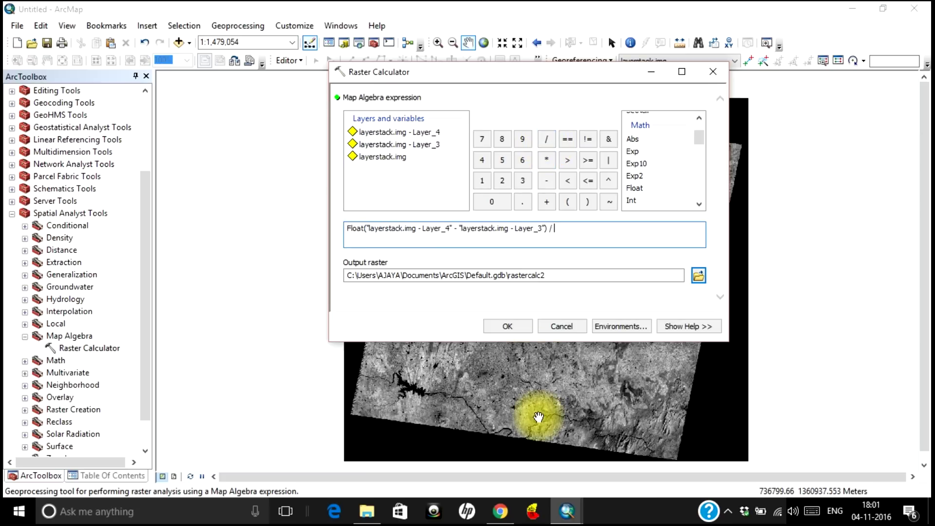
Recheck the NDVI formula in Chrome, complete the divisor as Float("layerstack.img - Layer_4" + "layerstack.img - Layer_3") in ArcMap, and run the calculation.
click(500, 511)
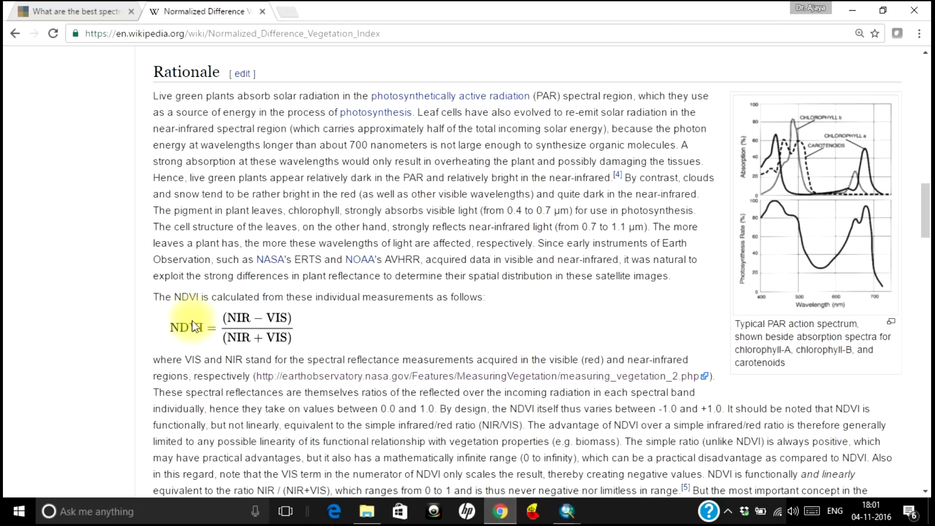
click(503, 520)
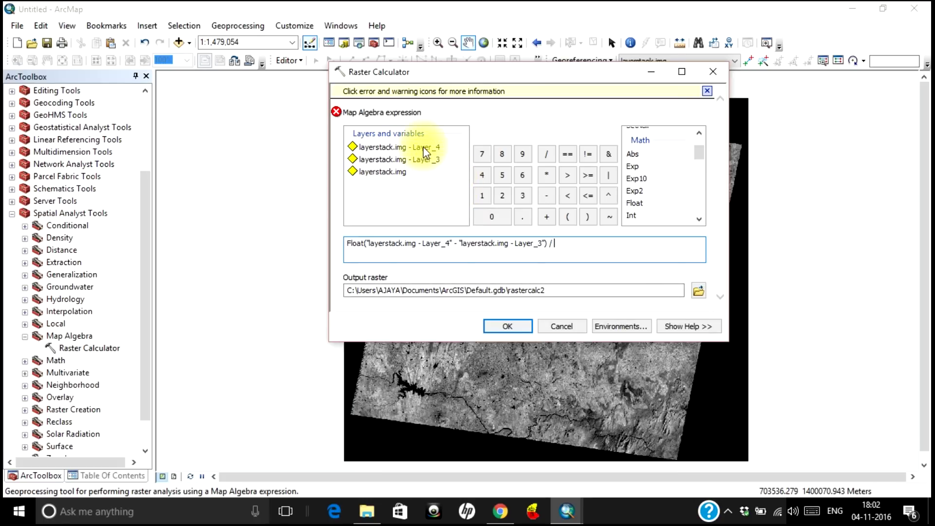
click(635, 205)
double_click(636, 204)
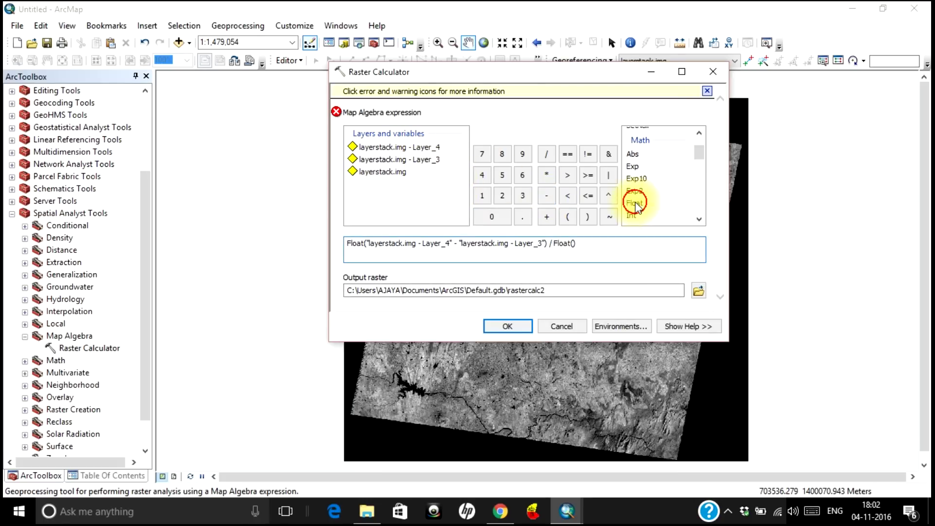
double_click(398, 148)
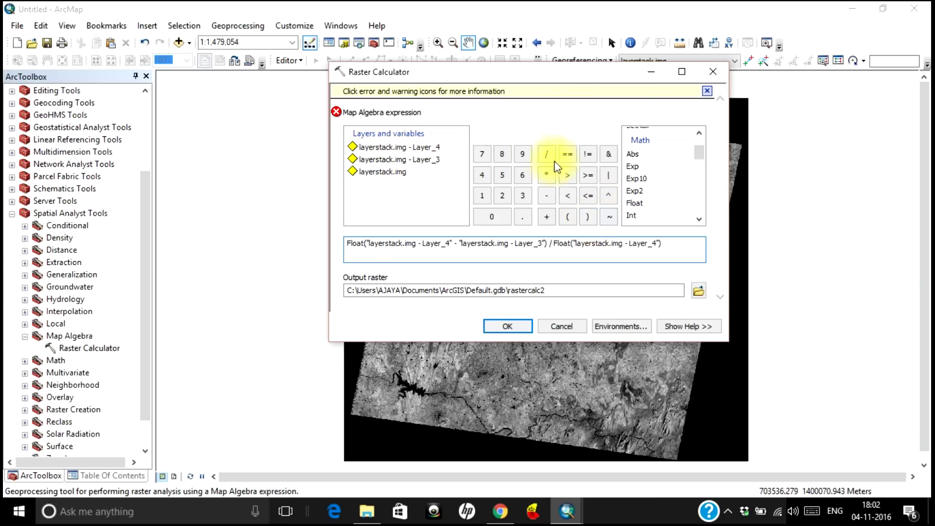
click(546, 216)
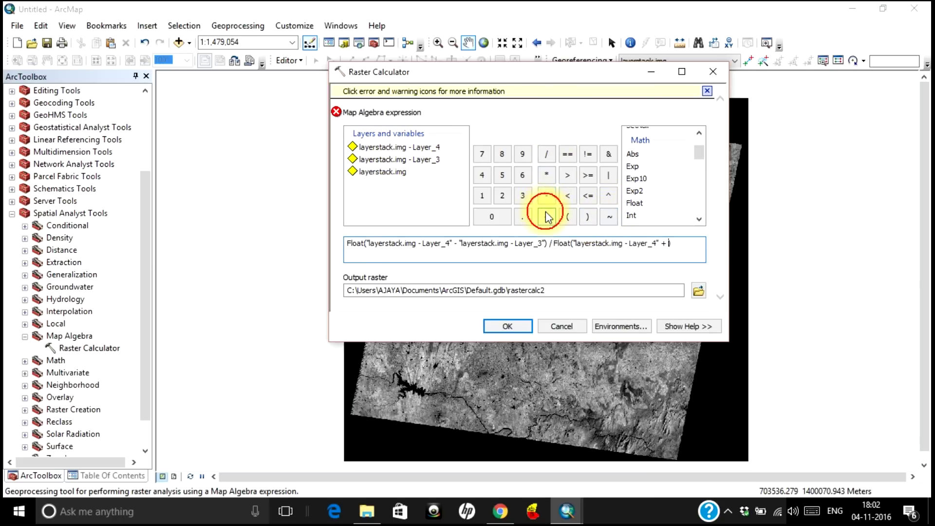
double_click(433, 160)
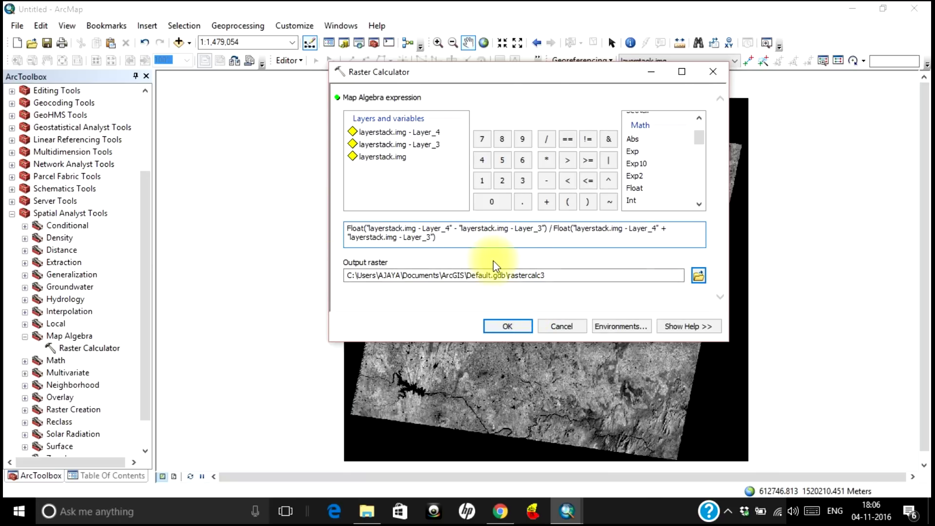
click(506, 327)
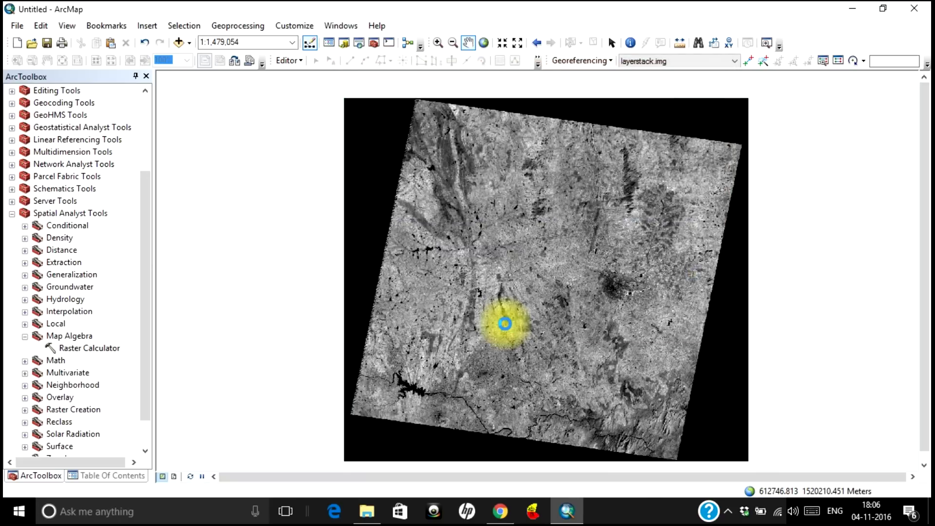
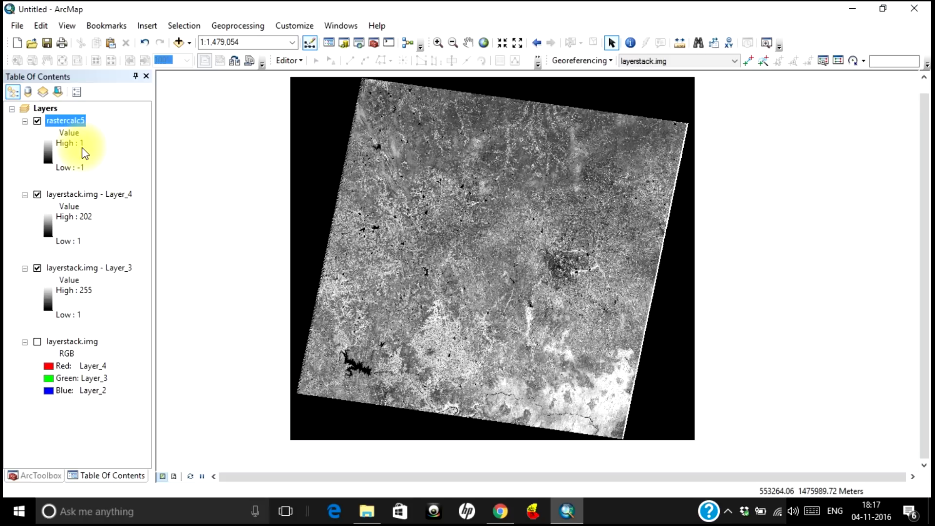
double_click(75, 122)
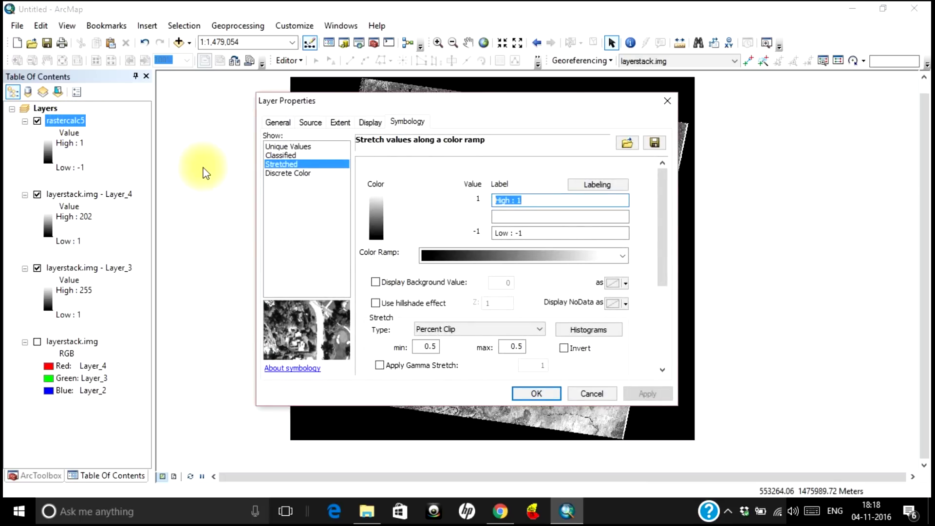
click(288, 155)
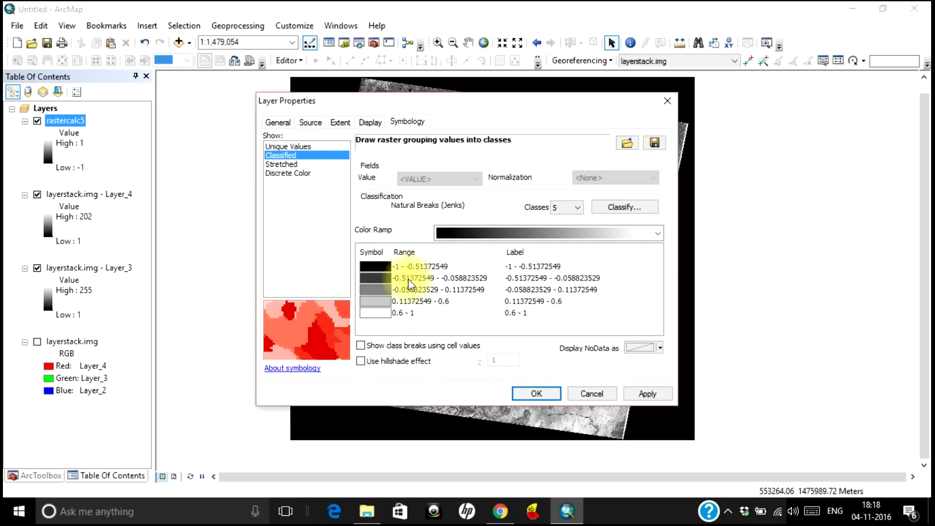
click(567, 208)
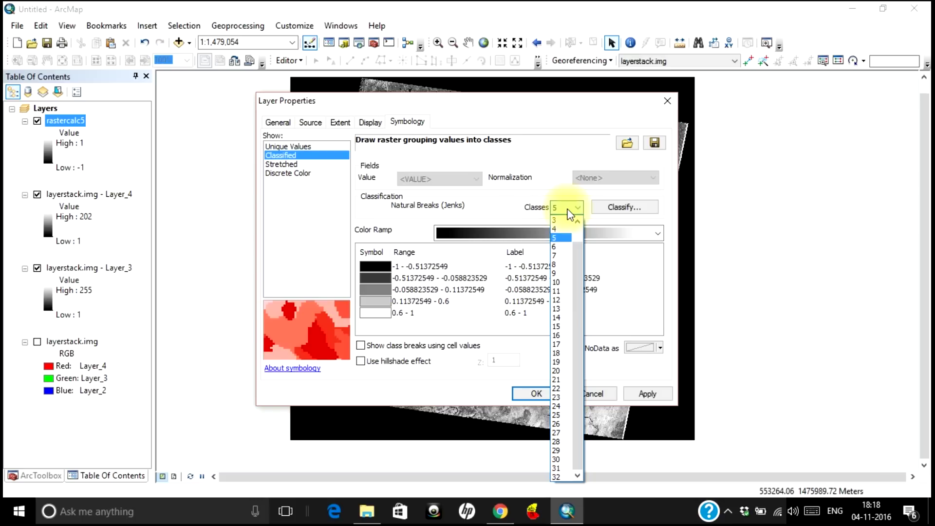
click(567, 210)
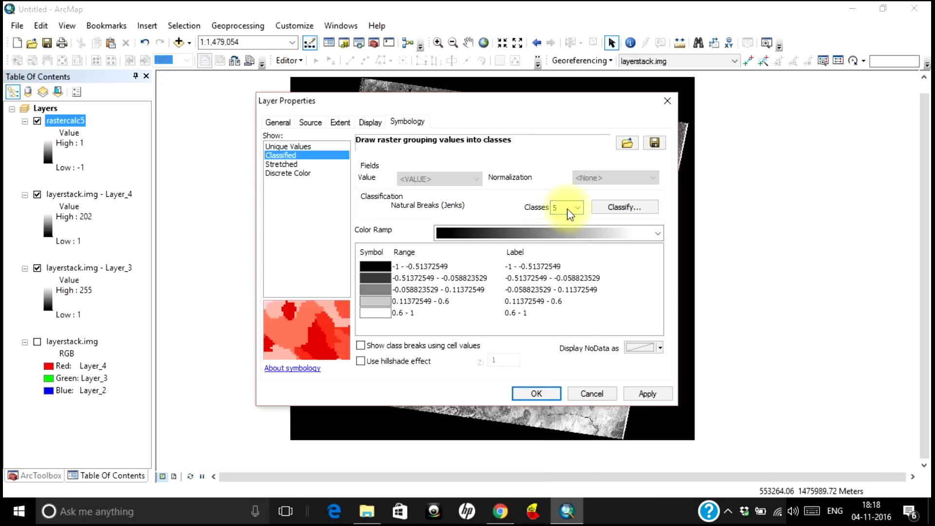
click(587, 394)
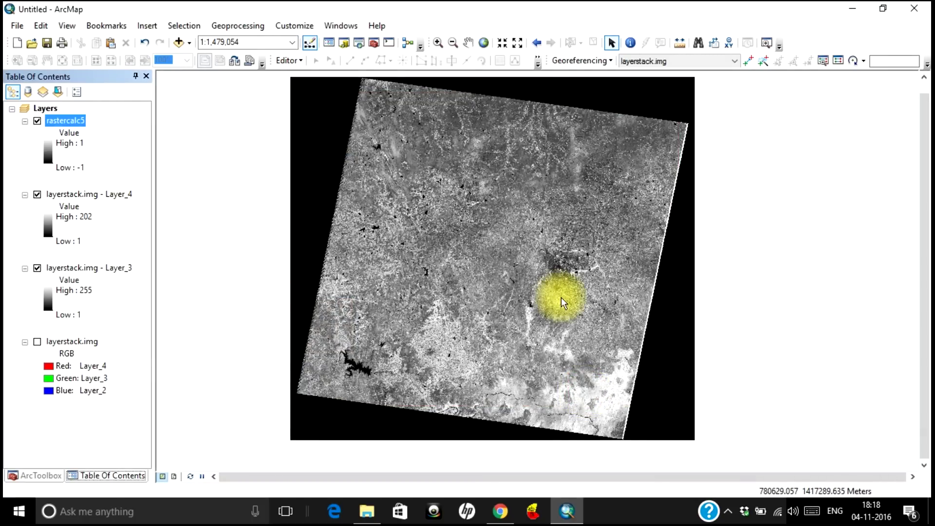
Move layerstack.img - Layer_3 below Layer_4 in the layer order while rastercalc5 is temporarily hidden, and show the full map extent.
click(438, 42)
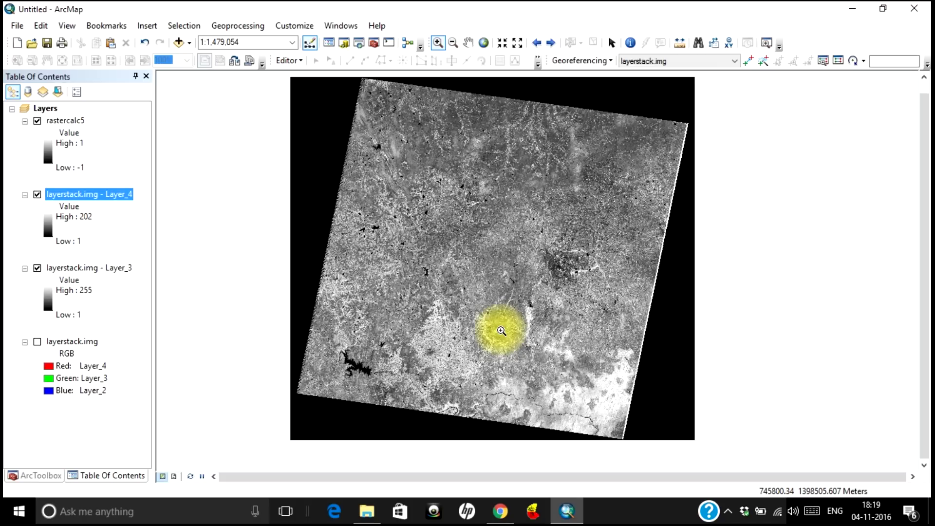
drag(518, 360, 636, 438)
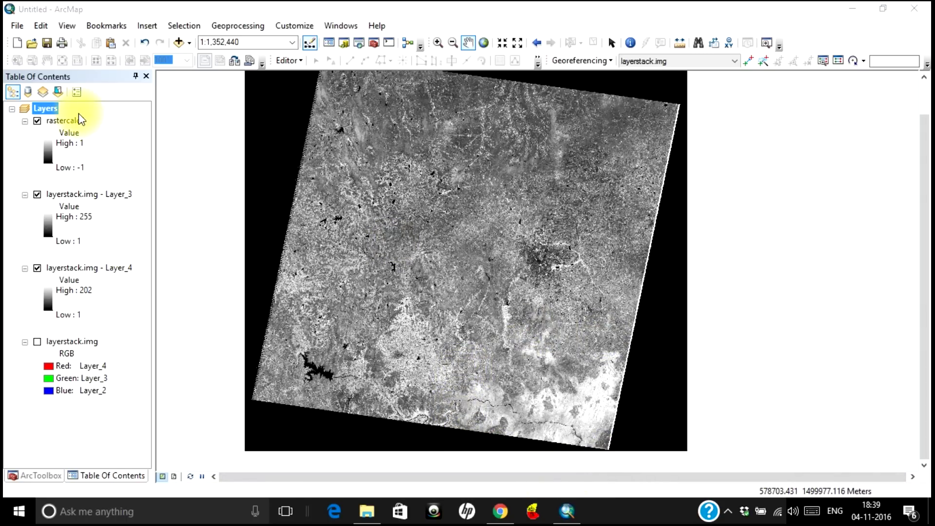
click(38, 122)
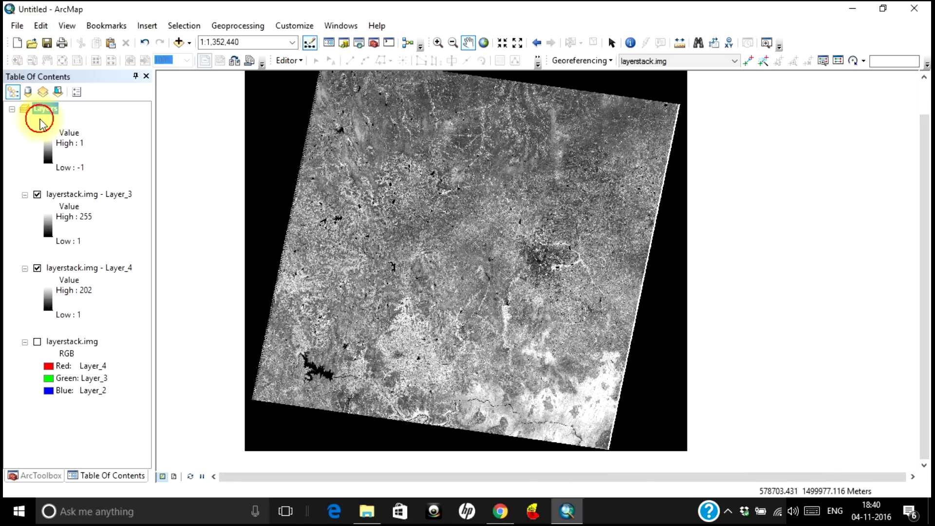
drag(83, 194, 83, 322)
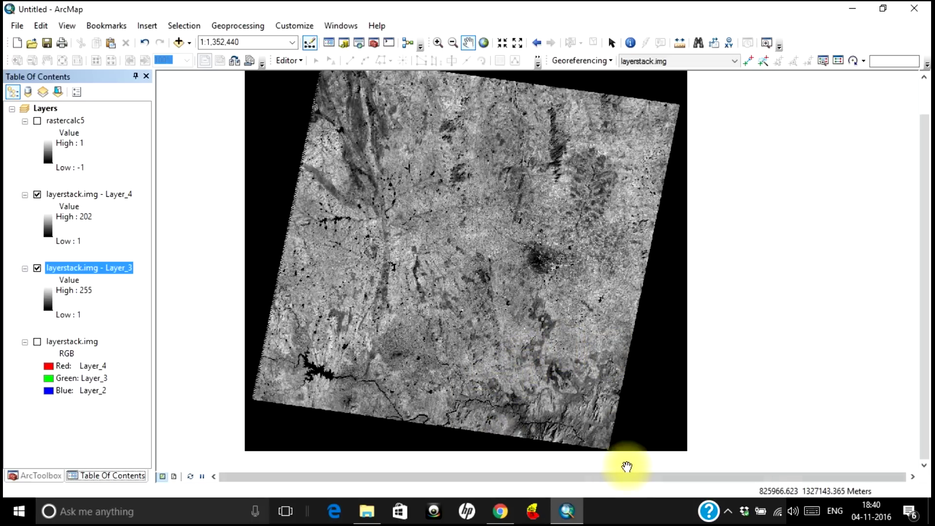
click(37, 121)
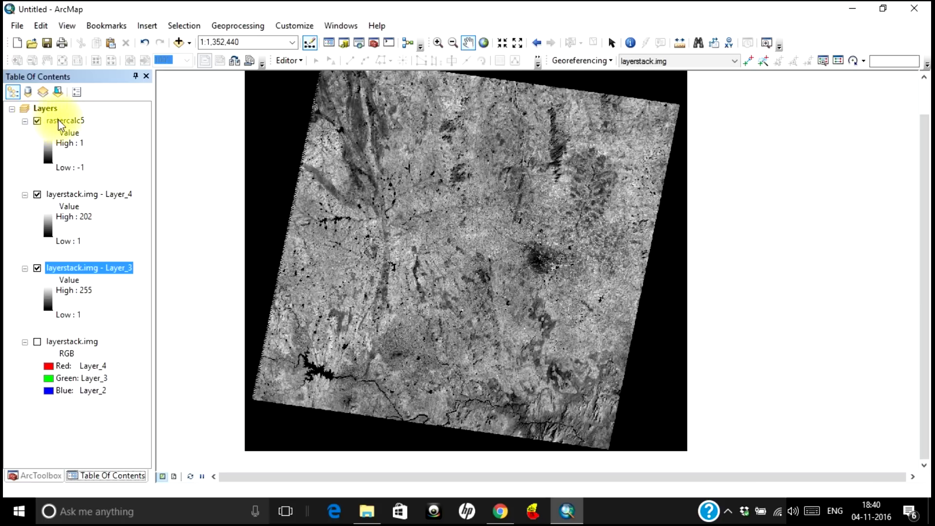
click(60, 122)
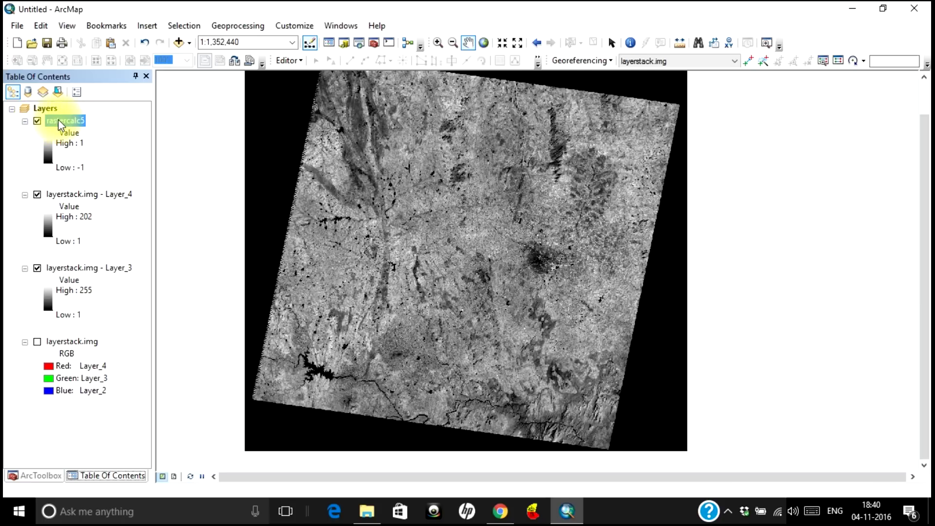
click(484, 43)
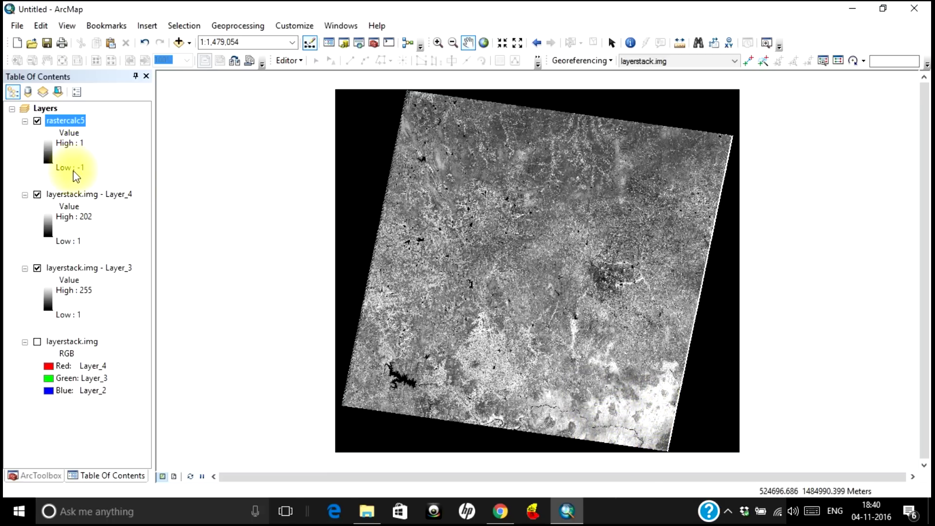
click(422, 269)
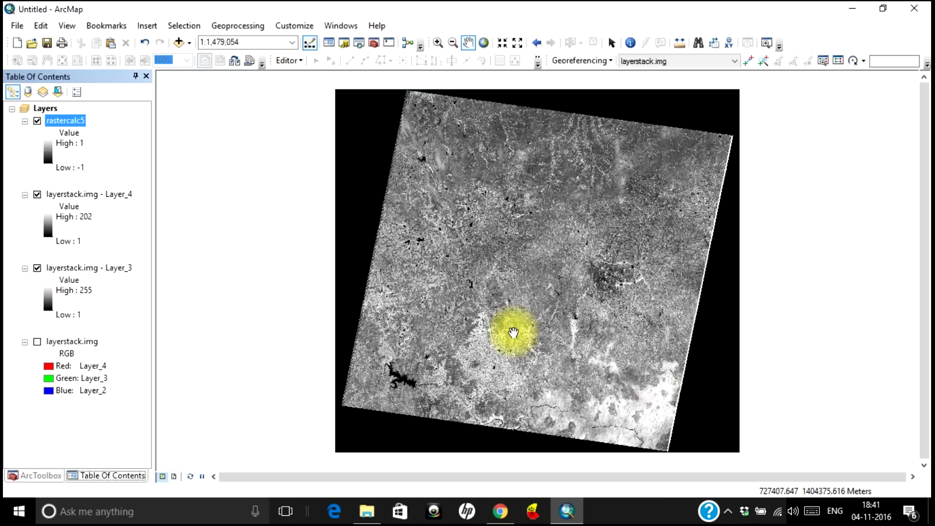
Symbolize rastercalc5 as Stretched with the red-yellow-green color ramp, running from red at low values to green at high values.
double_click(72, 122)
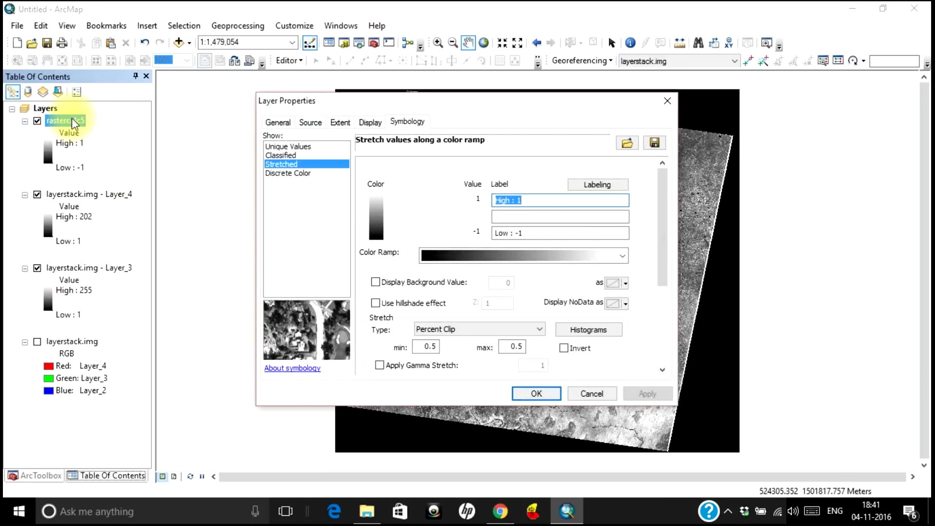
click(400, 122)
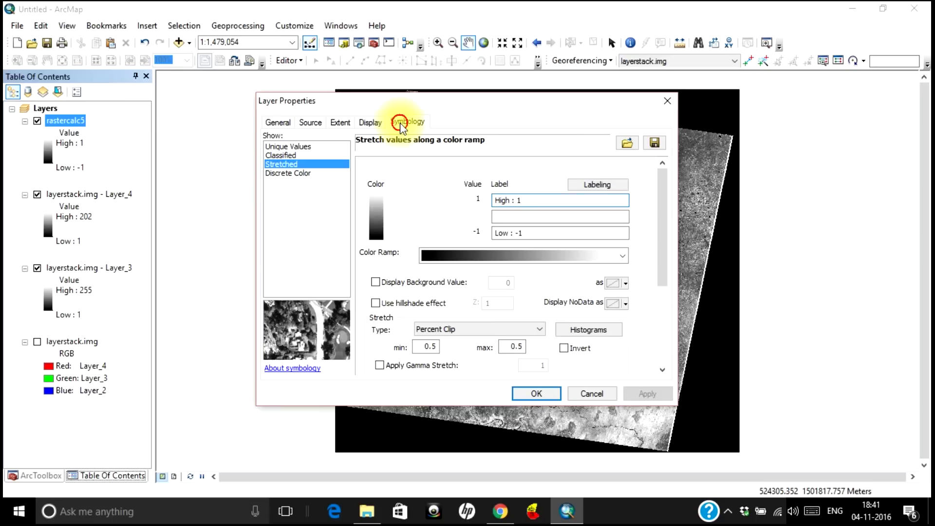
click(495, 253)
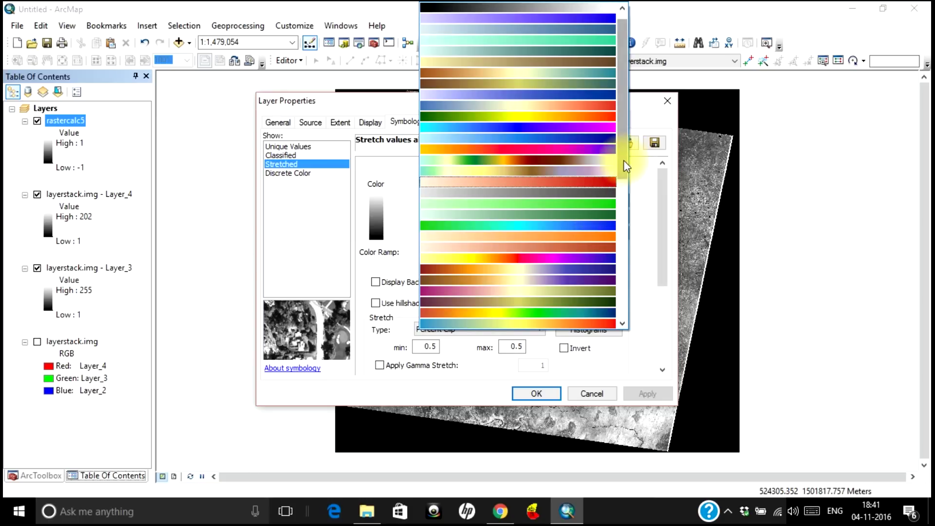
drag(626, 165, 621, 135)
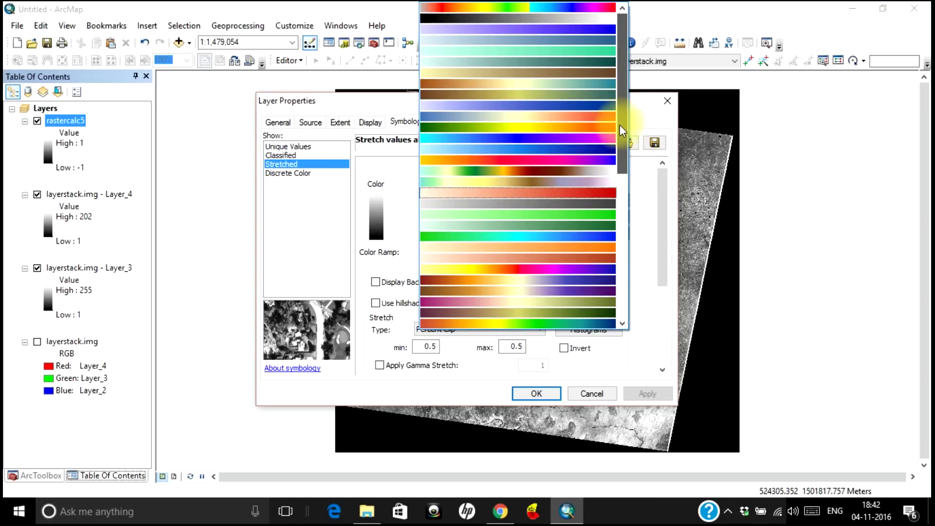
drag(620, 125, 620, 248)
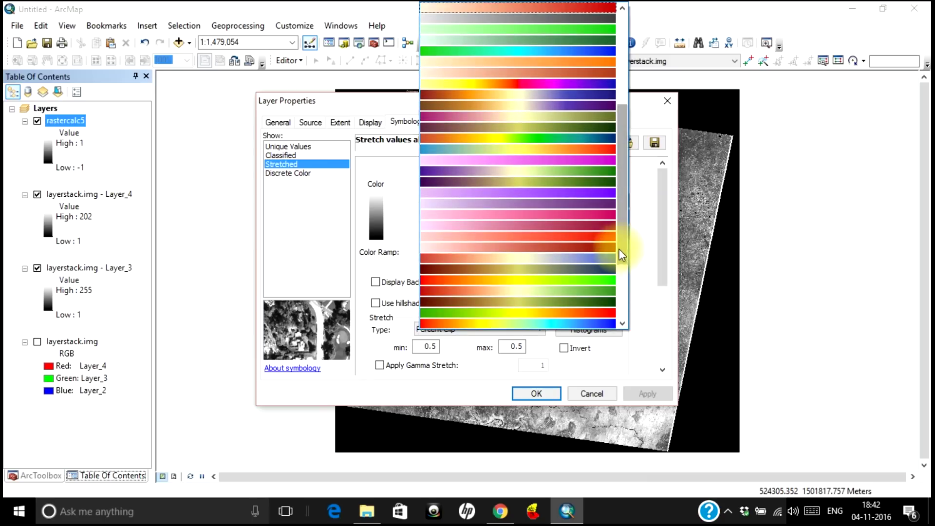
click(601, 277)
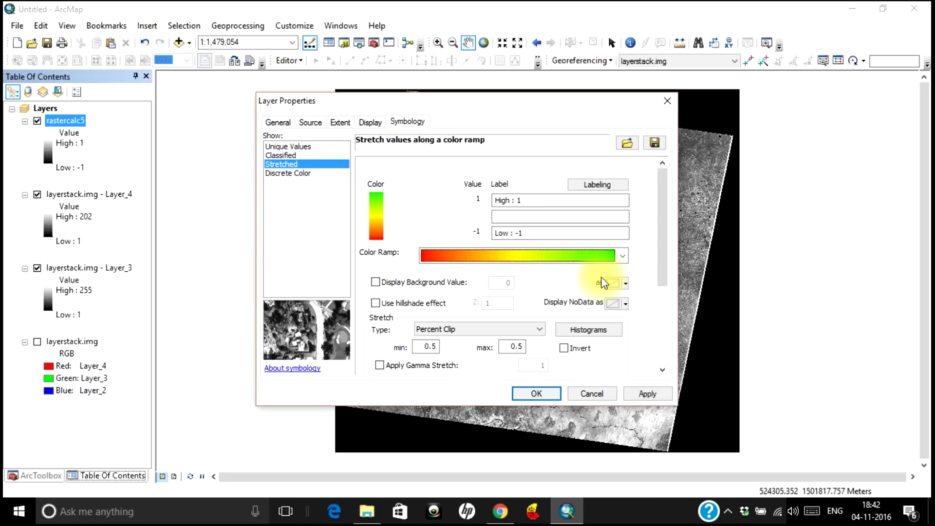
click(534, 393)
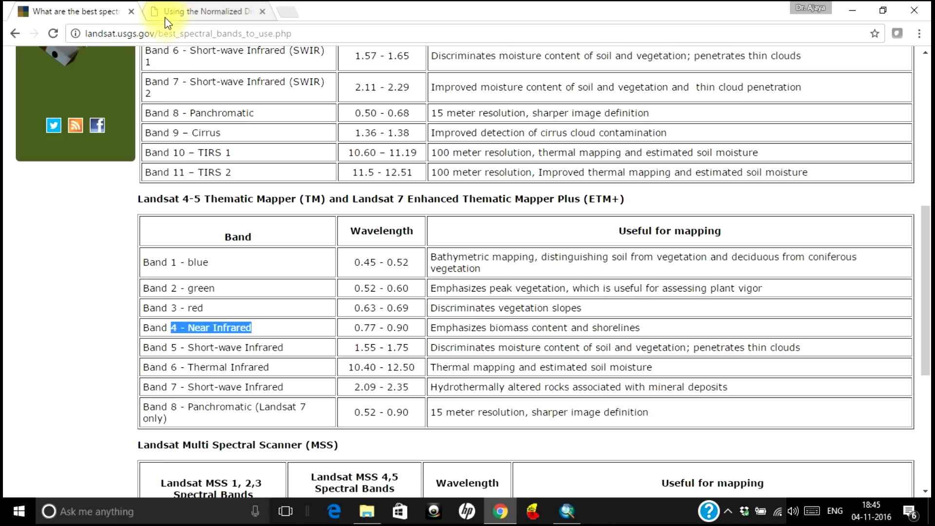
Consult the NDWI formula in the PDF and the Landsat 7 band table in Chrome to identify the required bands.
click(165, 12)
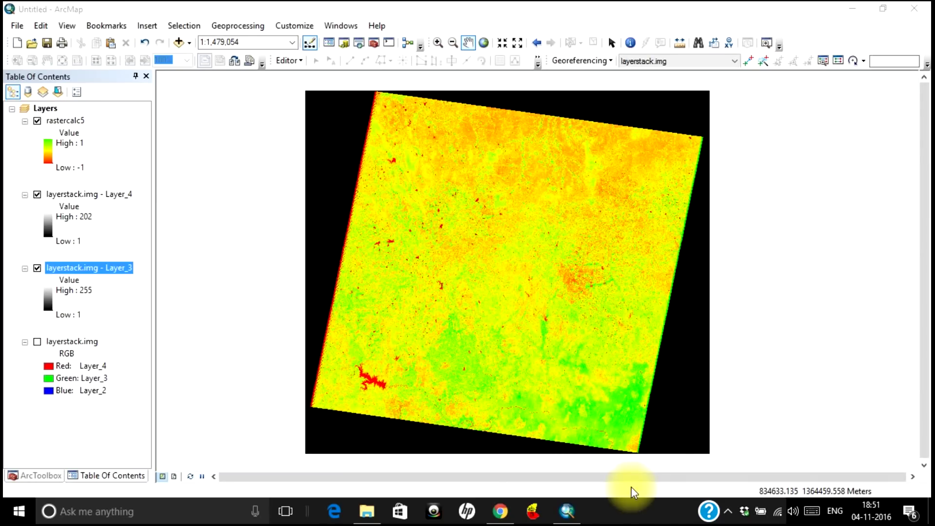
click(501, 511)
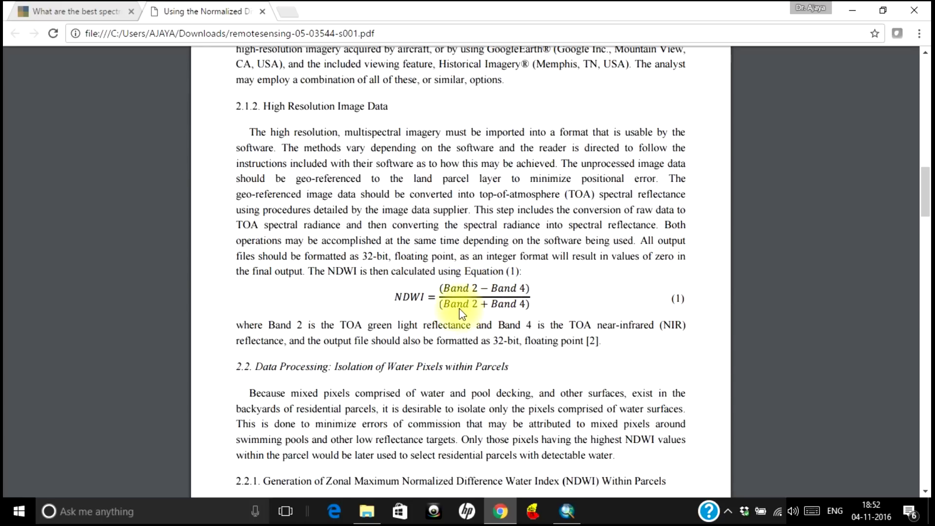
click(89, 7)
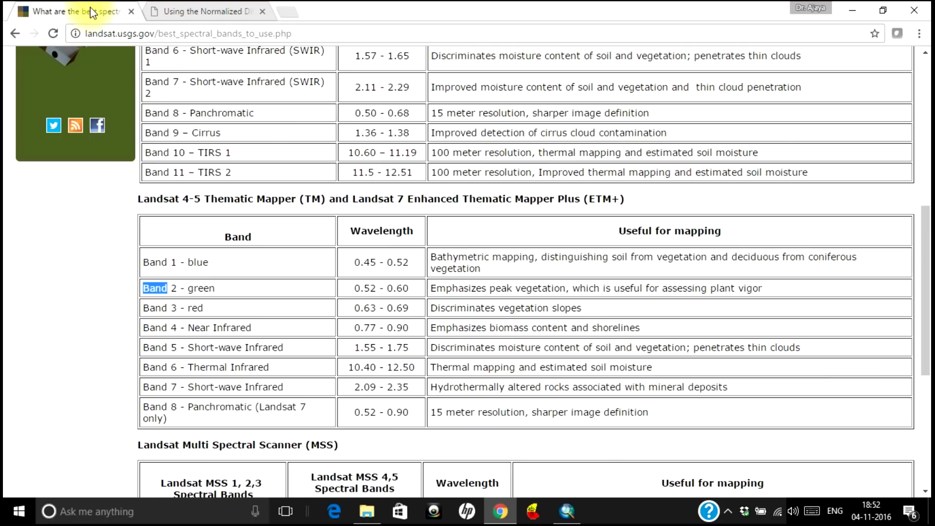
click(262, 286)
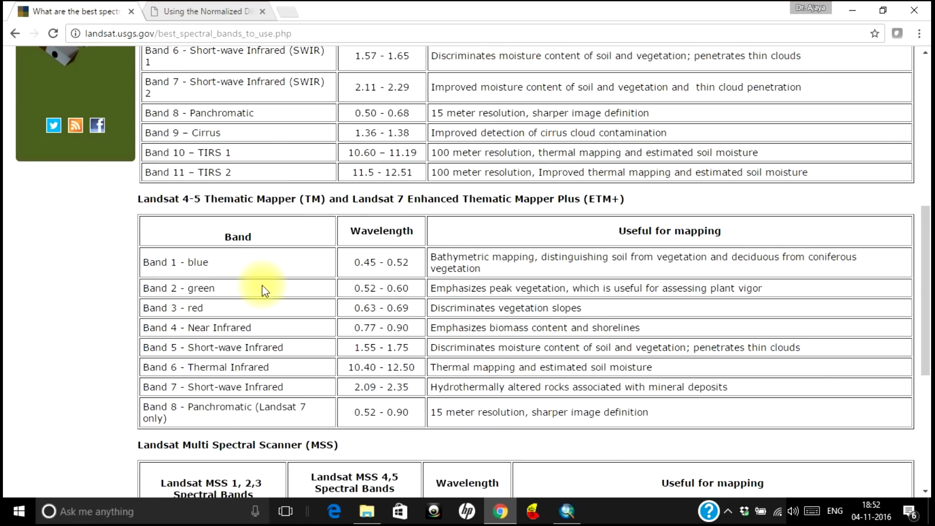
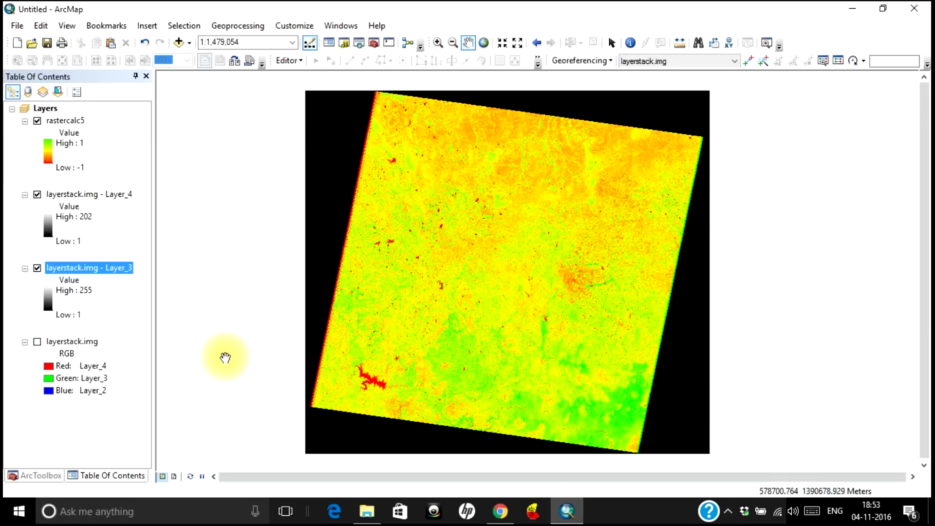
In ArcMap, hide rastercalc5 at the end of the layer order and remove layerstack.img - Layer_3 from the map.
click(37, 122)
drag(61, 122, 57, 390)
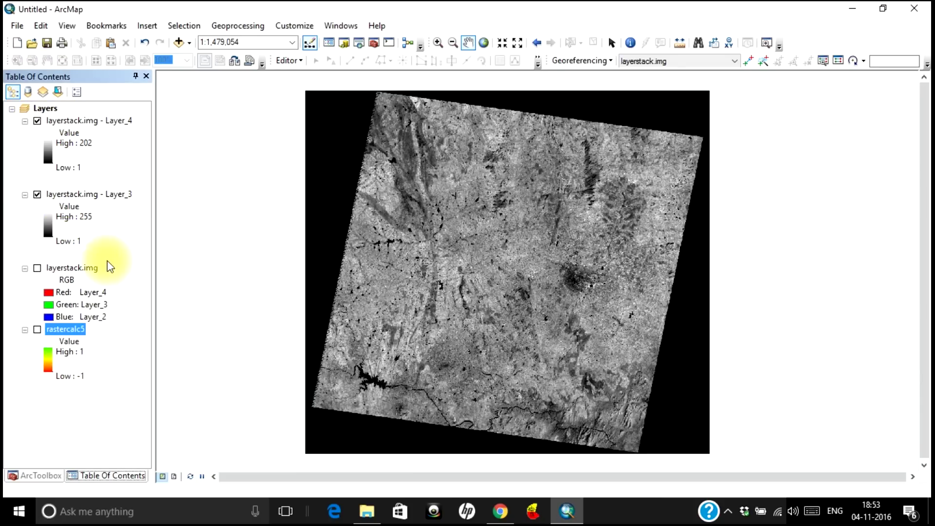
click(122, 195)
right_click(123, 194)
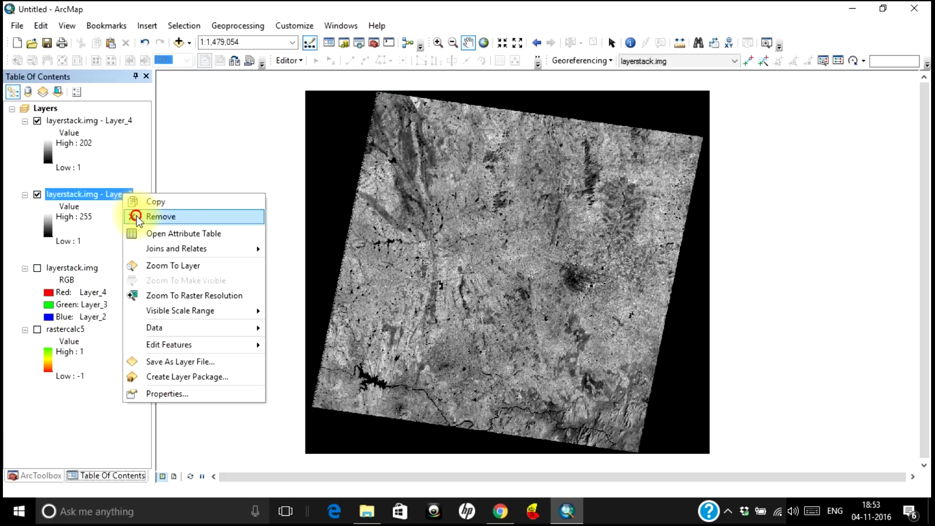
click(138, 218)
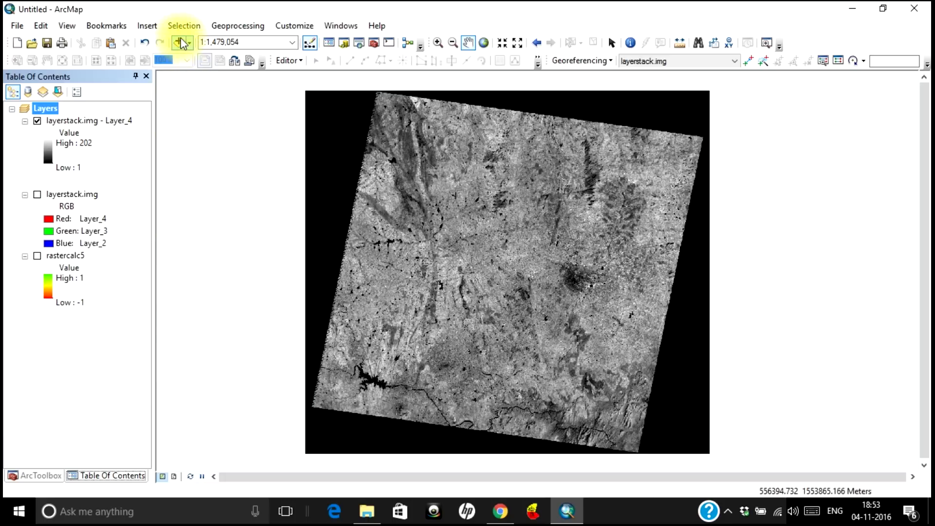
Add Layer_2 of layerstack.img to the map.
click(183, 44)
click(339, 197)
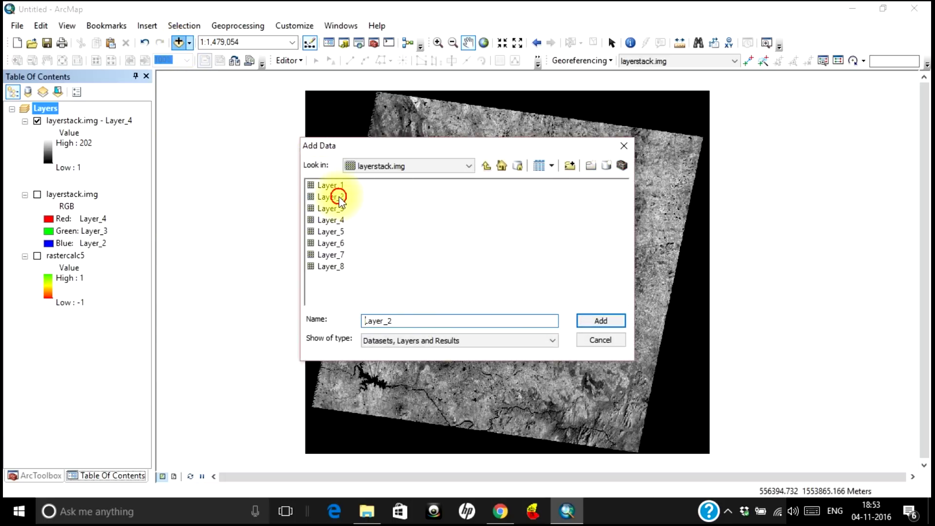
click(584, 318)
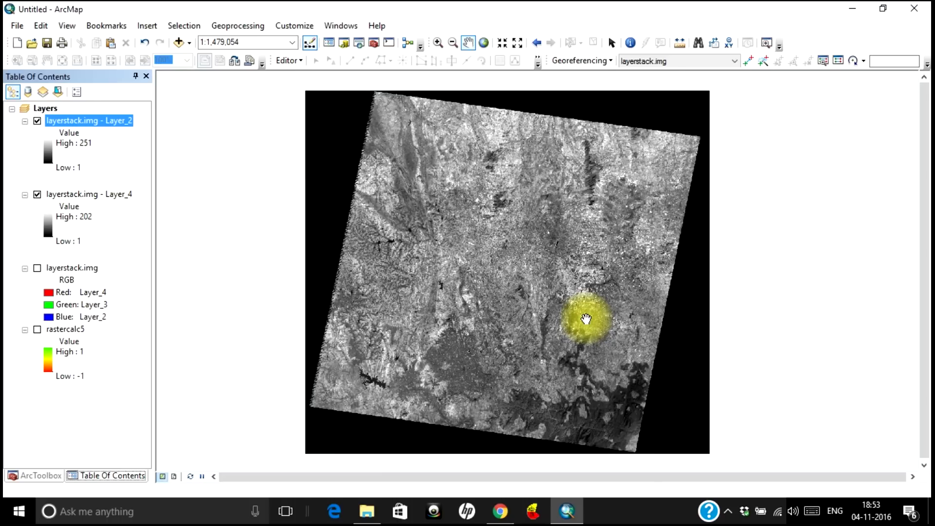
Start a Raster Calculator expression with Float("layerstack.img - Layer_2" - "layerstack.img - Layer_4") followed by a division operator.
click(34, 479)
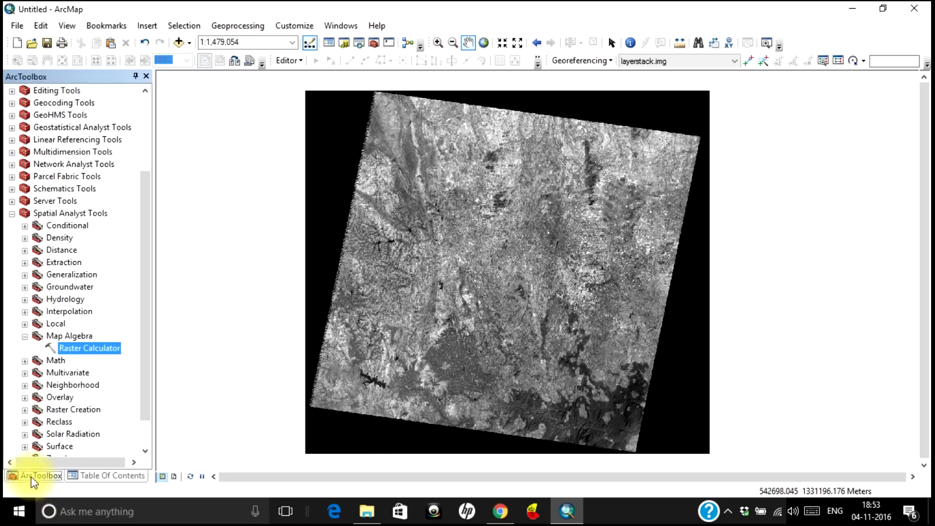
double_click(102, 349)
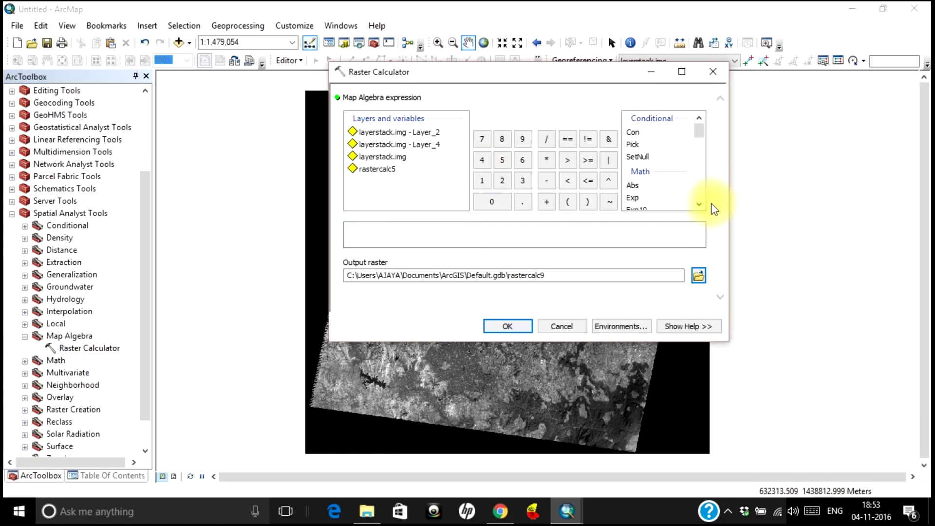
scroll(696, 203, down, 2)
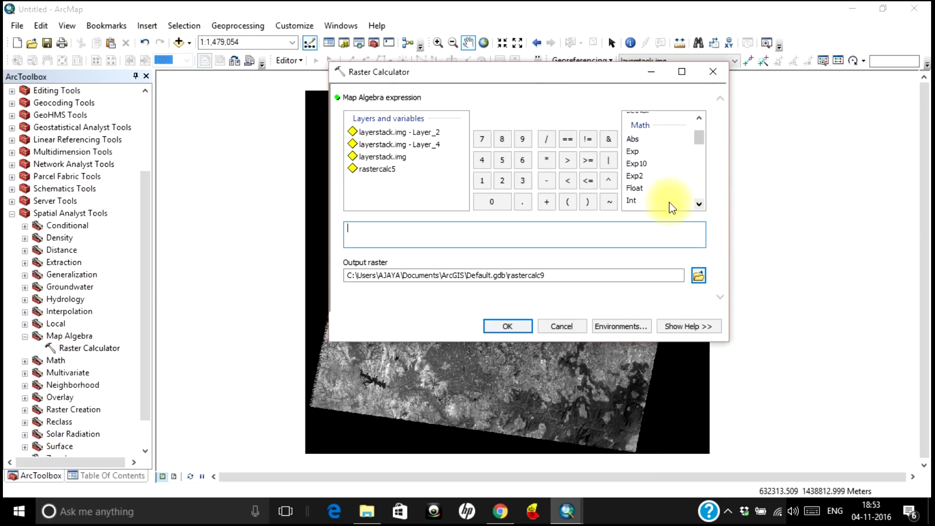
double_click(634, 189)
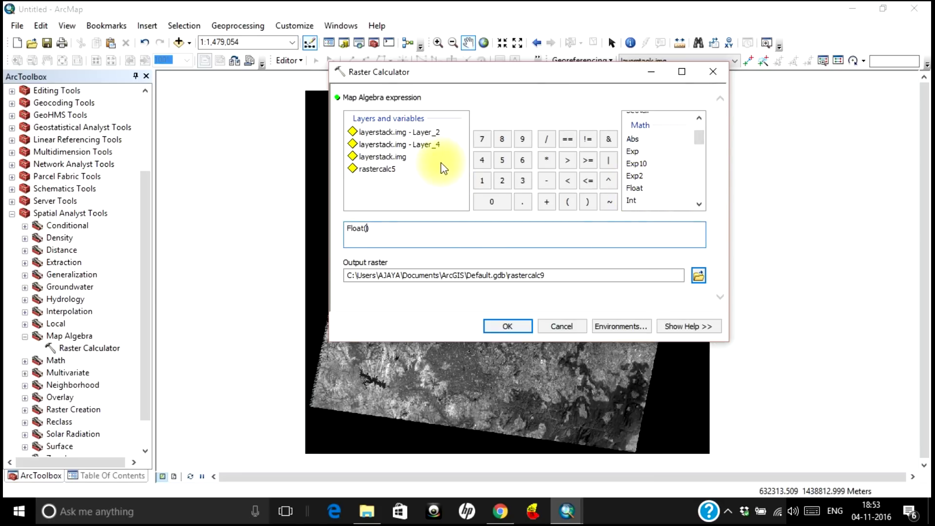
double_click(428, 134)
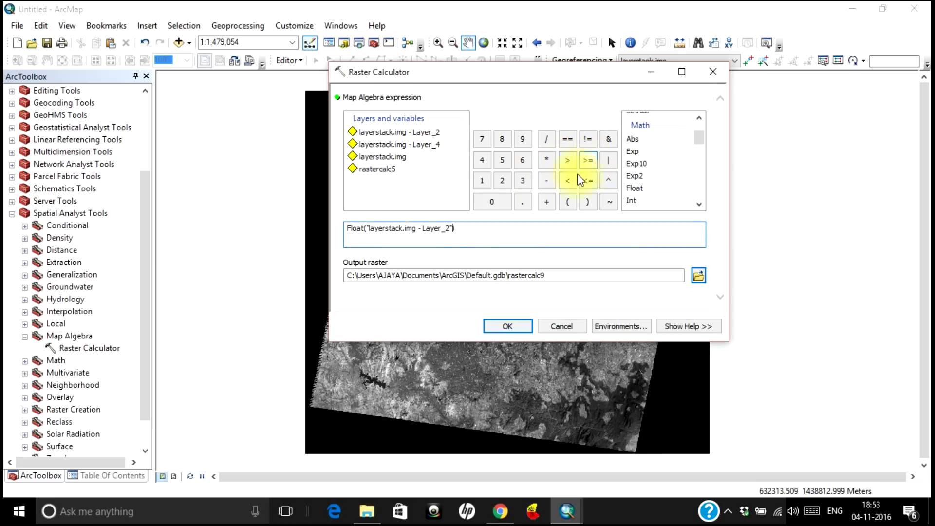
click(546, 180)
double_click(436, 146)
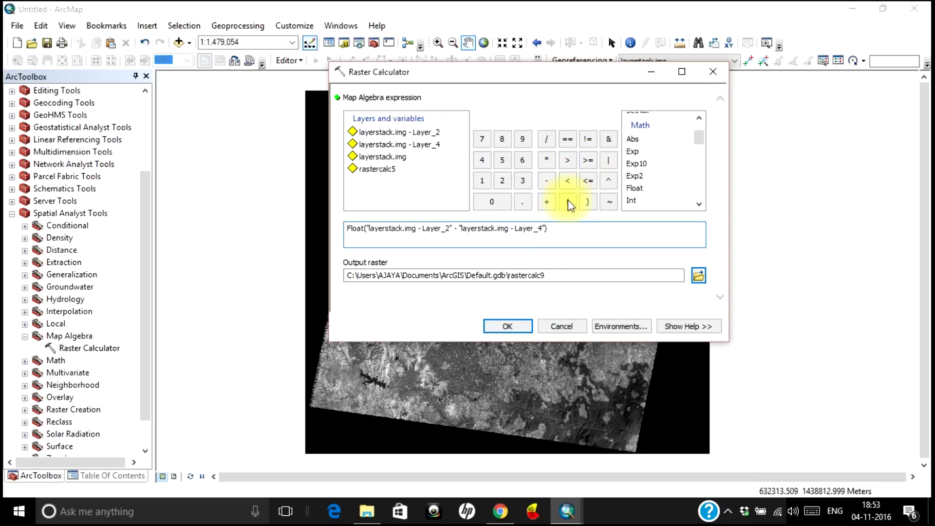
click(549, 145)
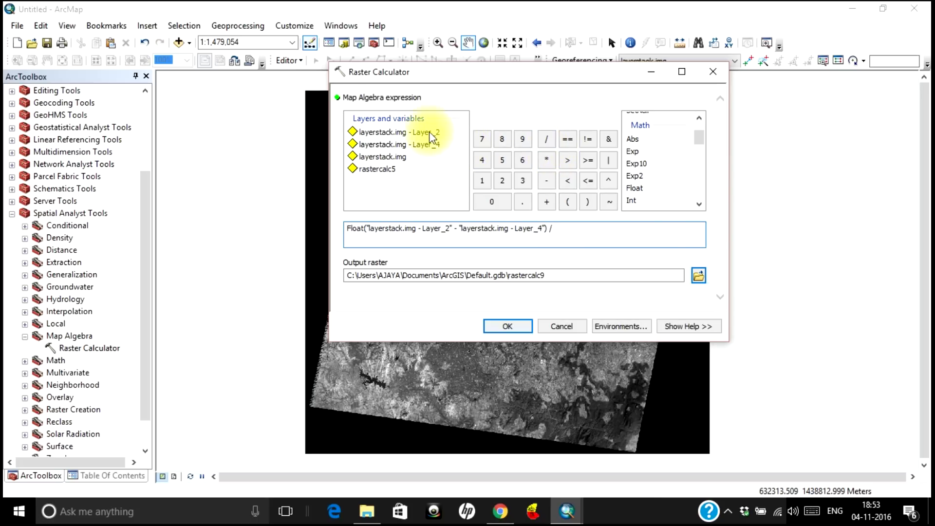
Complete the divisor as Float("layerstack.img - Layer_2" + "layerstack.img - Layer_4") and run the calculation.
click(635, 188)
click(635, 189)
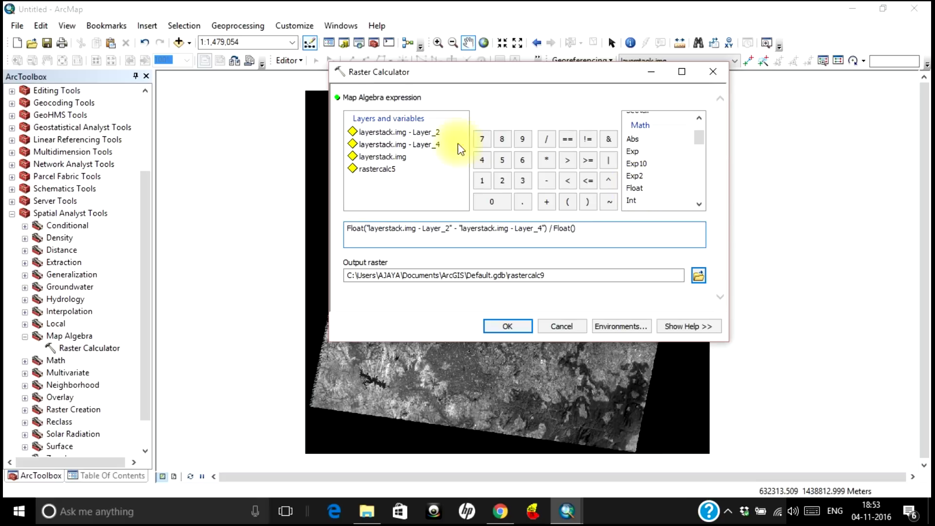
double_click(392, 135)
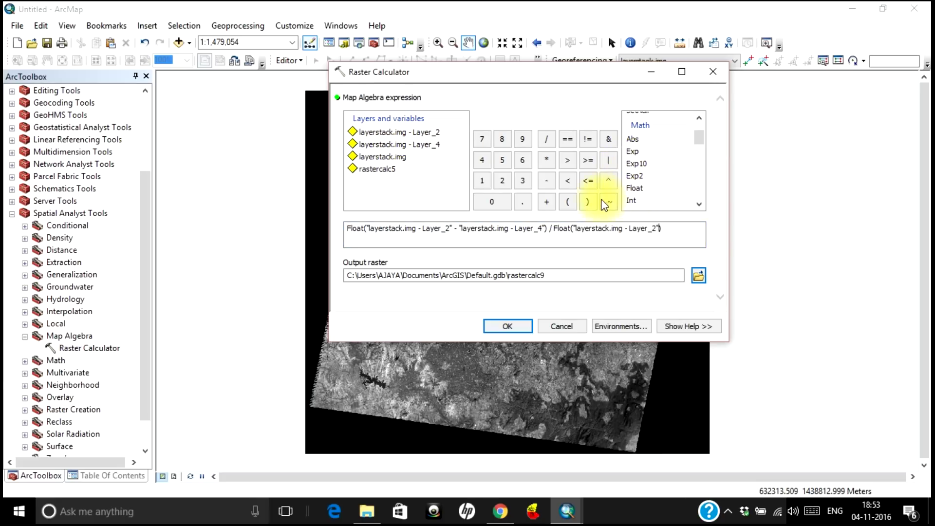
click(546, 202)
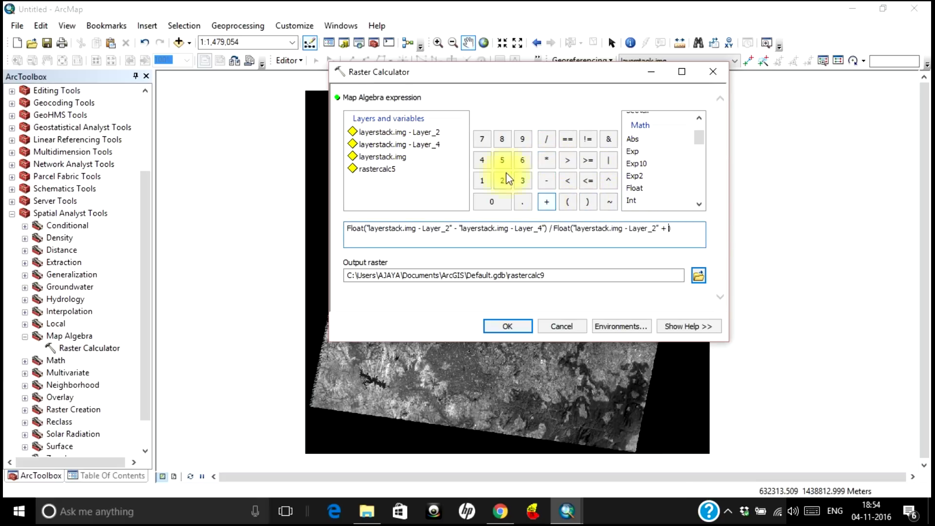
double_click(422, 144)
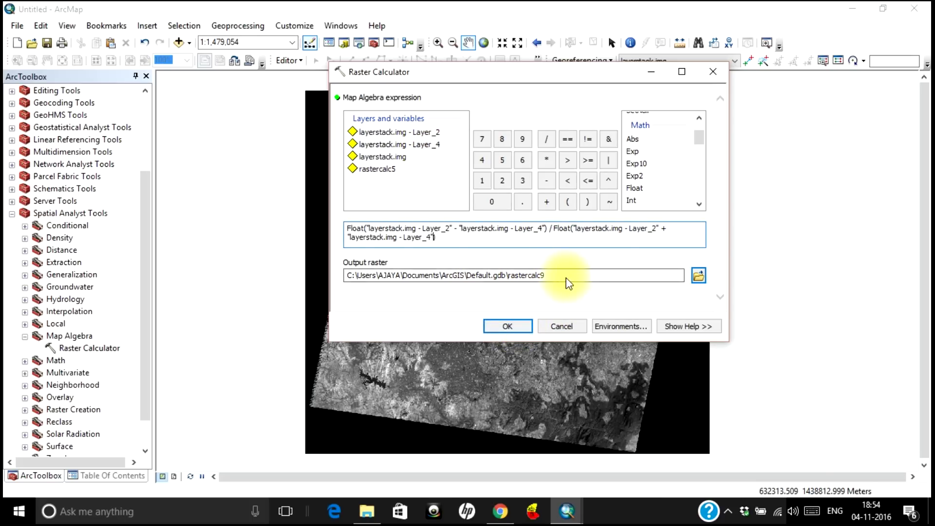
click(498, 332)
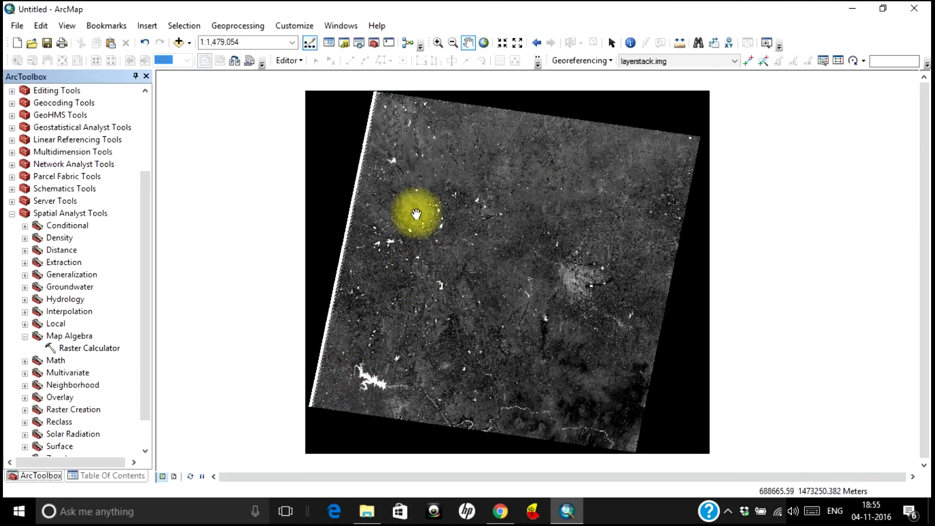
Symbolize the rastercalc9 layer with stretched values along the red-to-yellow-to-blue color ramp, with blue for the high values.
click(93, 475)
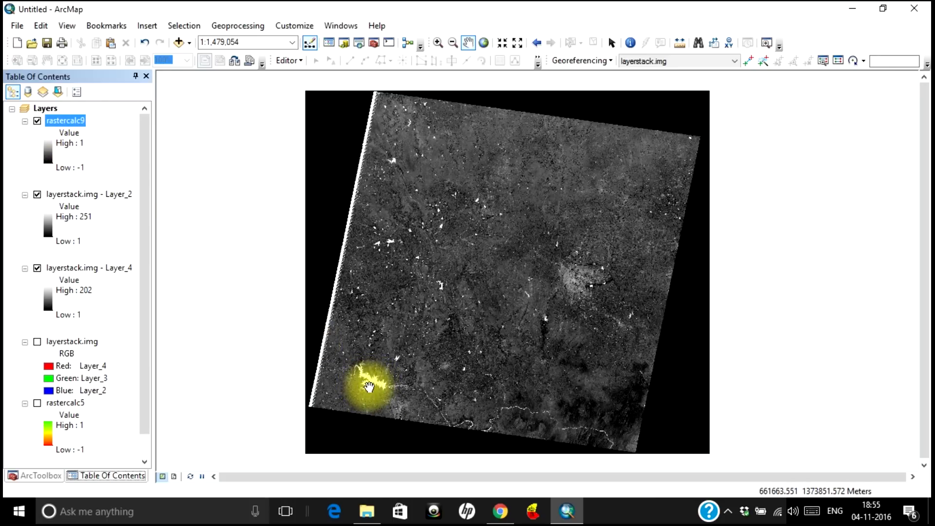
click(72, 118)
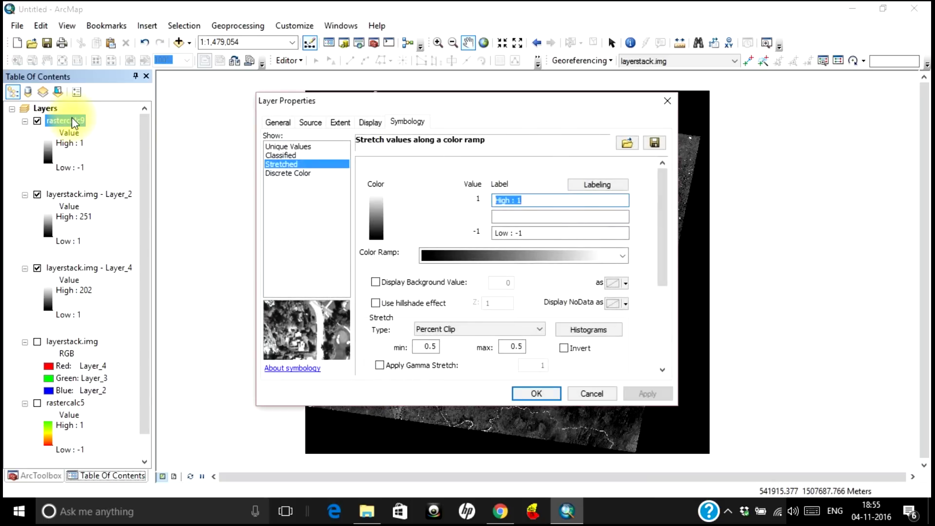
click(282, 155)
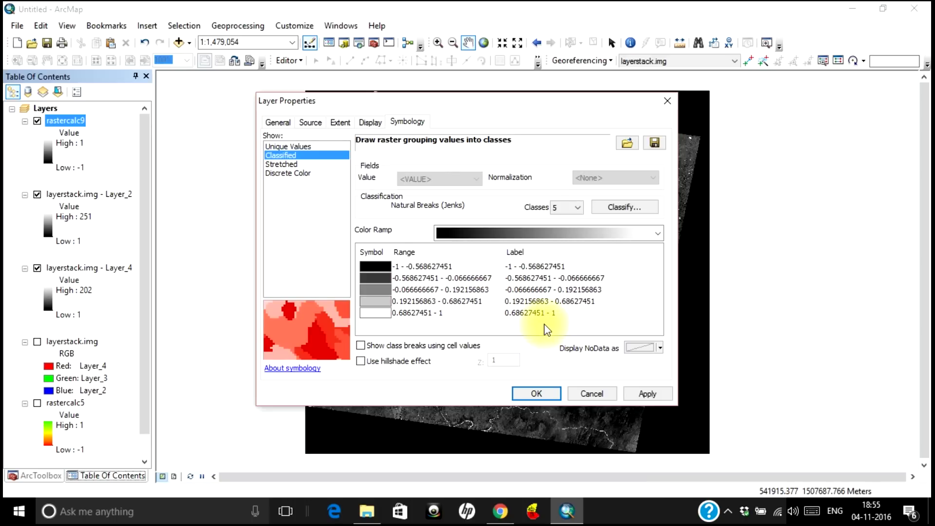
click(295, 165)
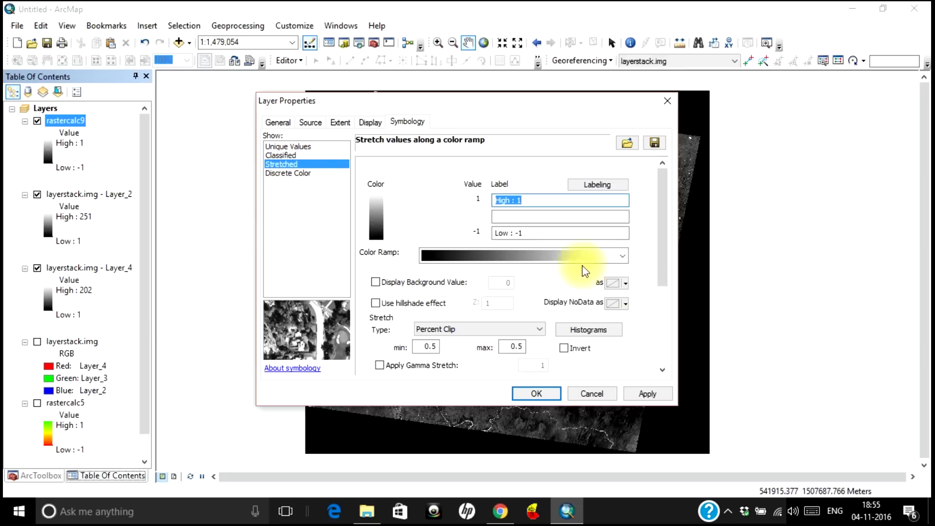
click(603, 254)
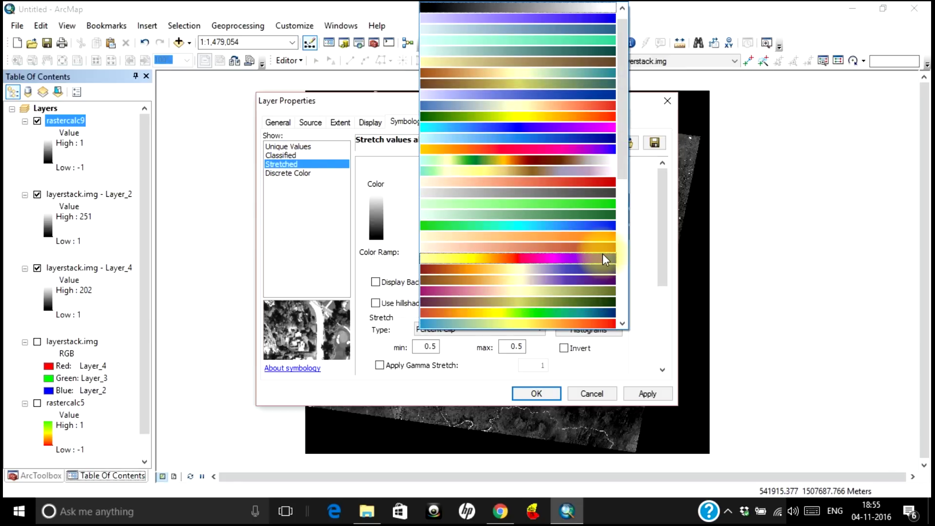
scroll(616, 310, down, 1)
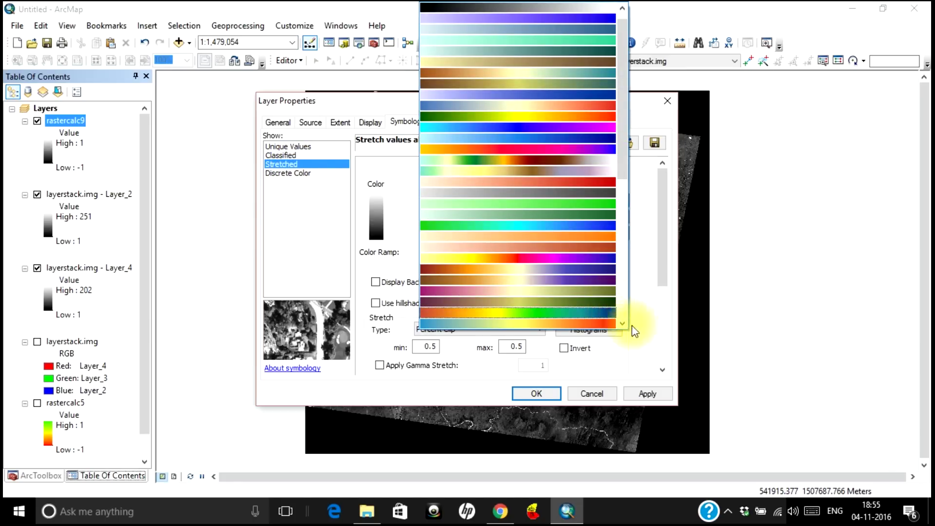
drag(624, 140, 635, 227)
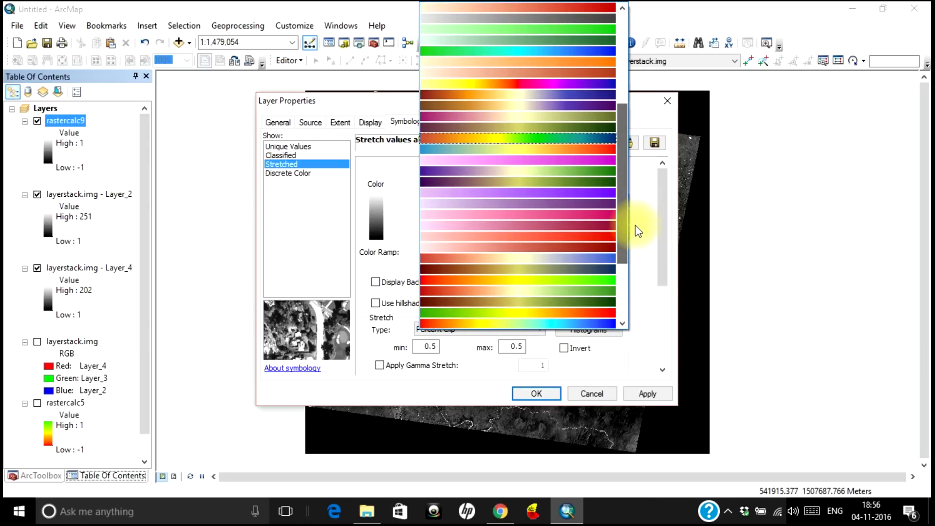
click(609, 255)
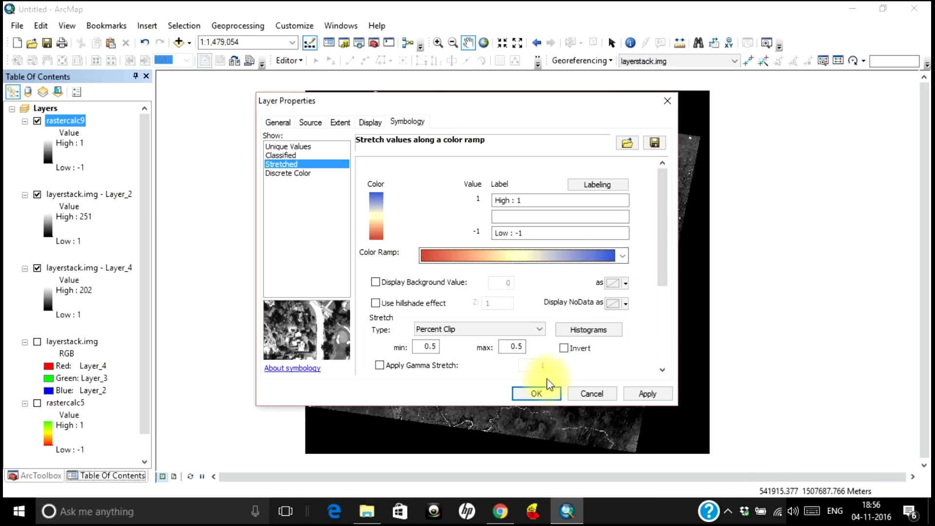
click(536, 394)
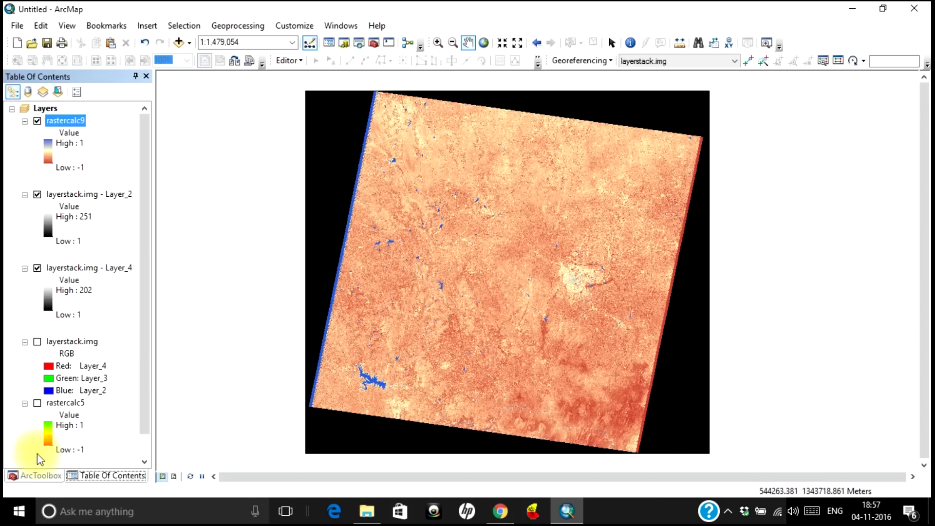
click(33, 475)
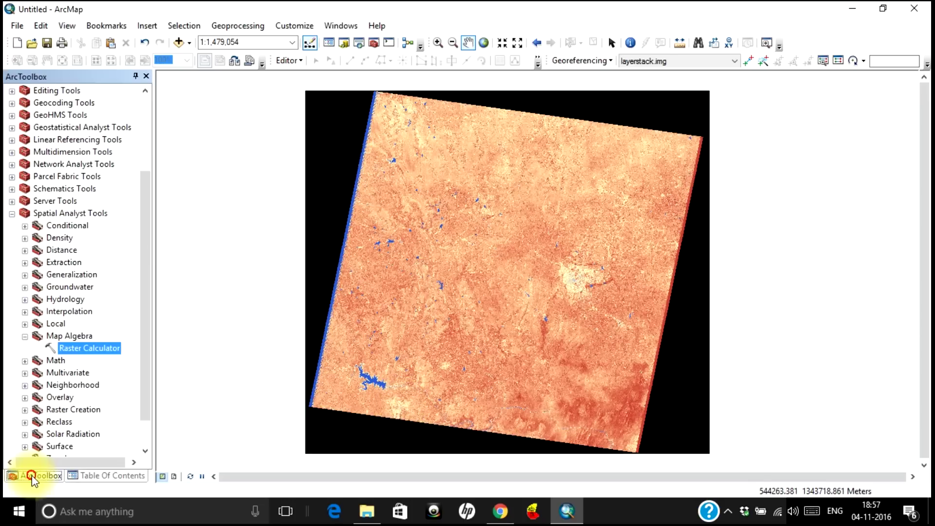
double_click(96, 348)
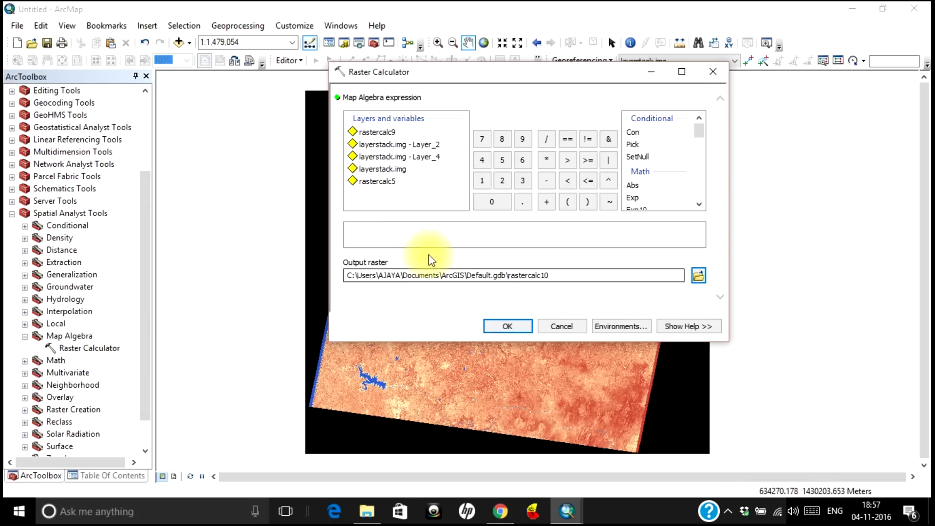
click(699, 205)
click(699, 205)
click(700, 205)
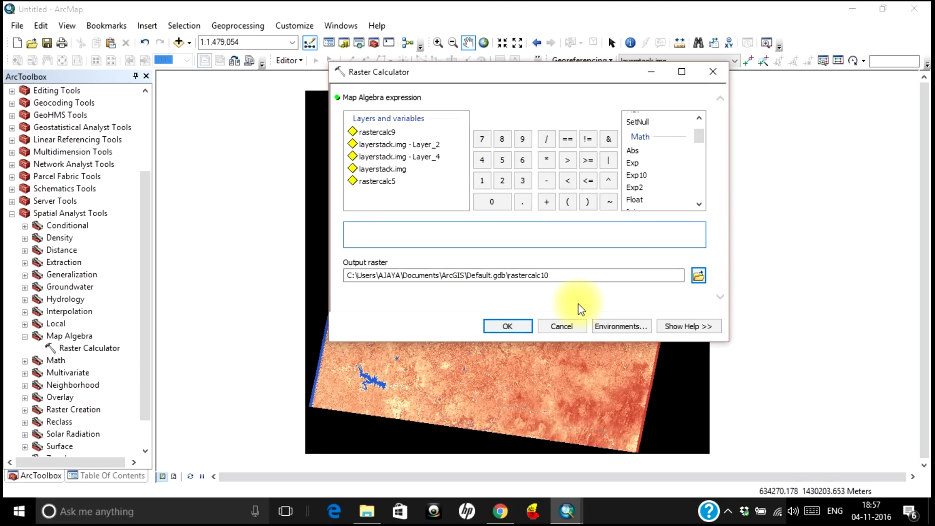
click(562, 325)
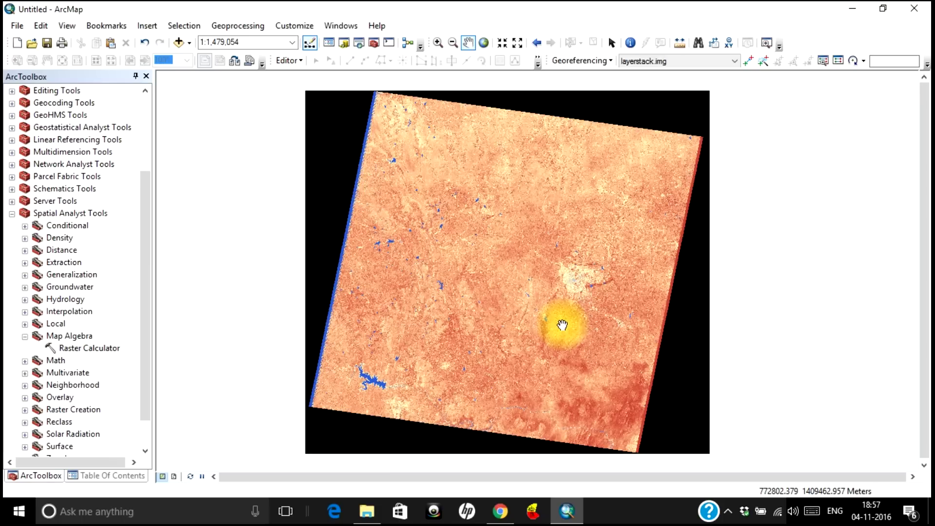